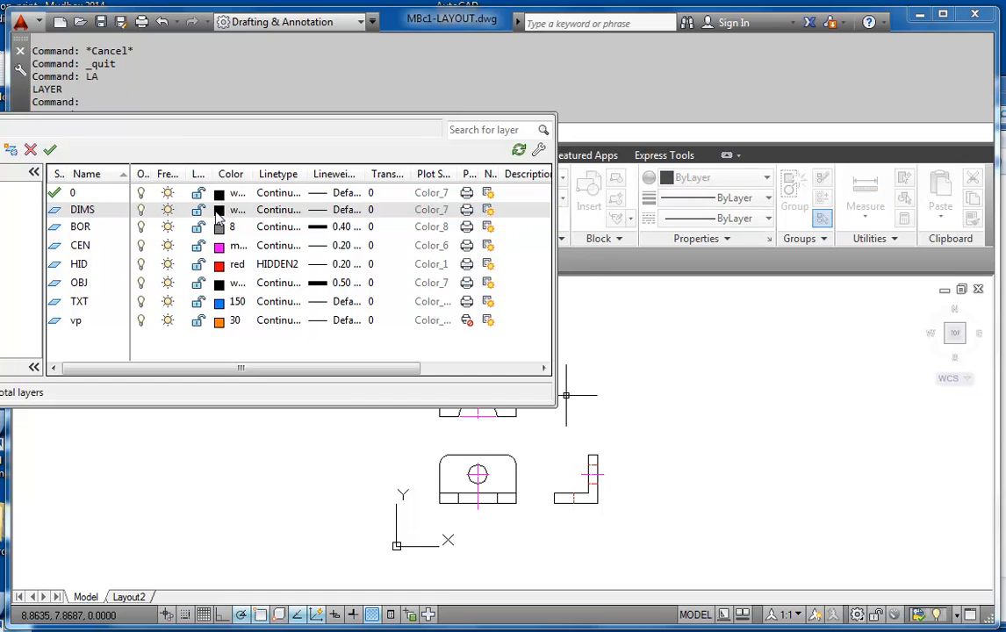
Set the DIMS layer's color to 20 and make it the current layer
click(340, 263)
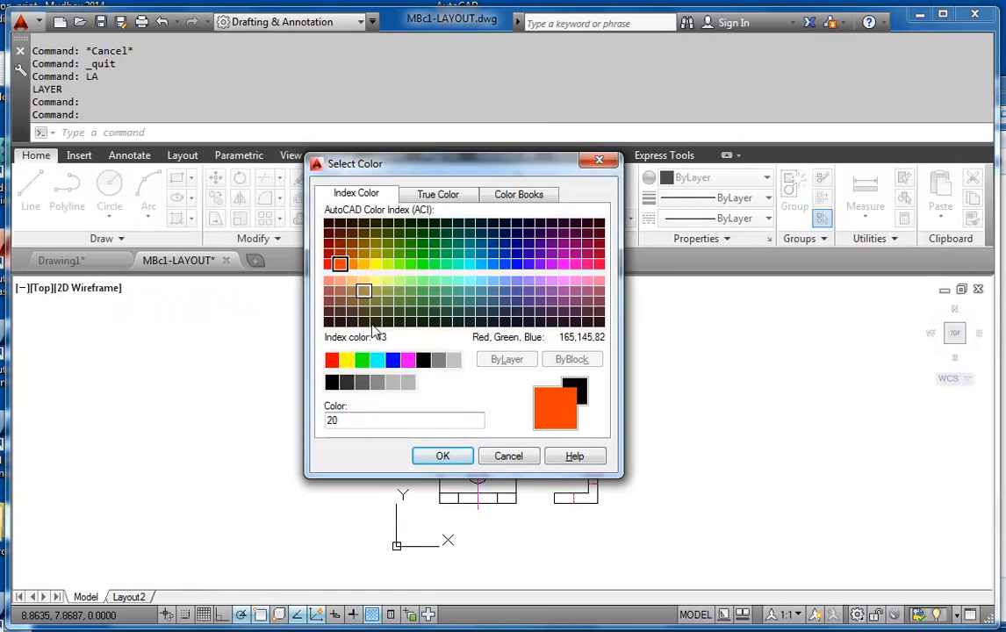
click(442, 456)
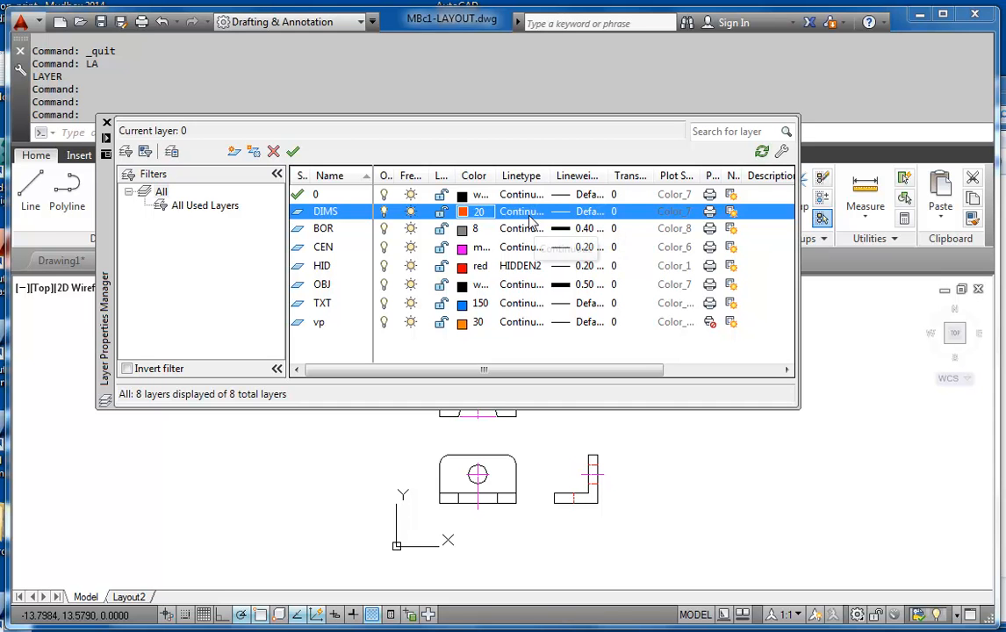
click(323, 213)
click(292, 151)
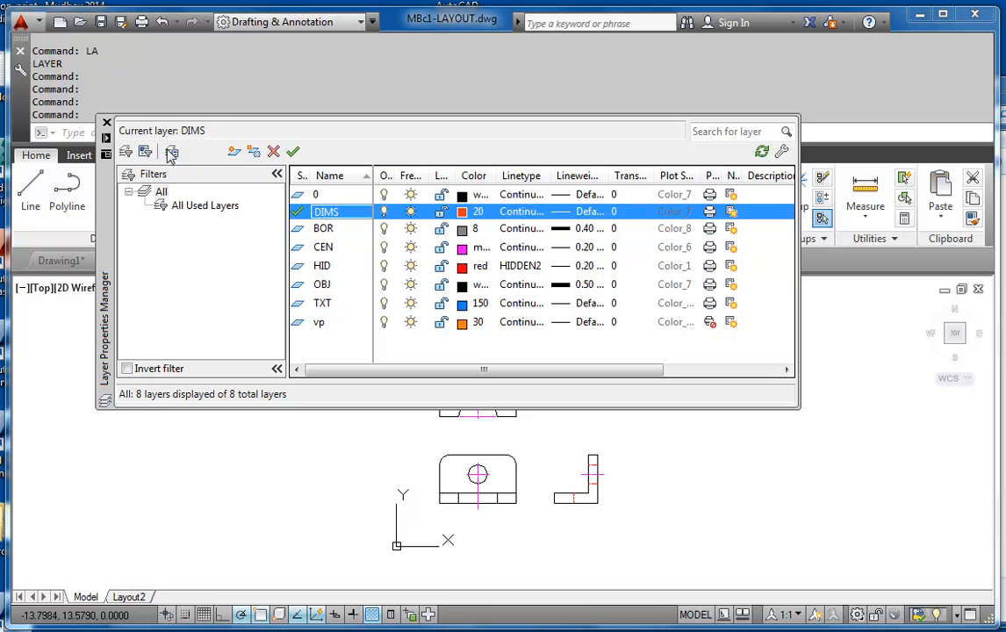
click(105, 123)
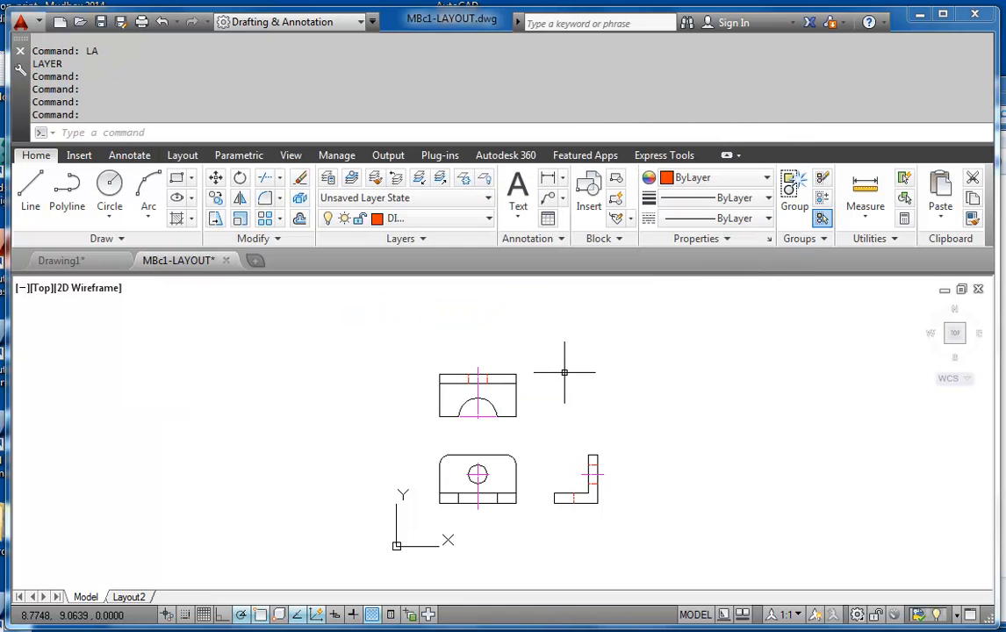
Create a new dimension style named MECH-IMPERIAL, based on Standard and used for all dimensions
text(d)
key(Return)
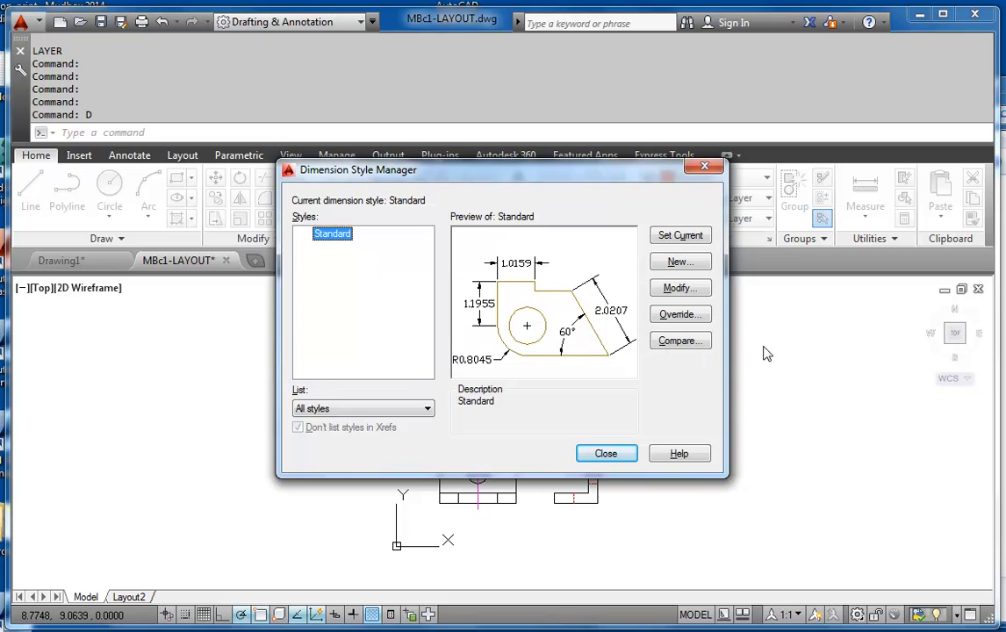
click(680, 262)
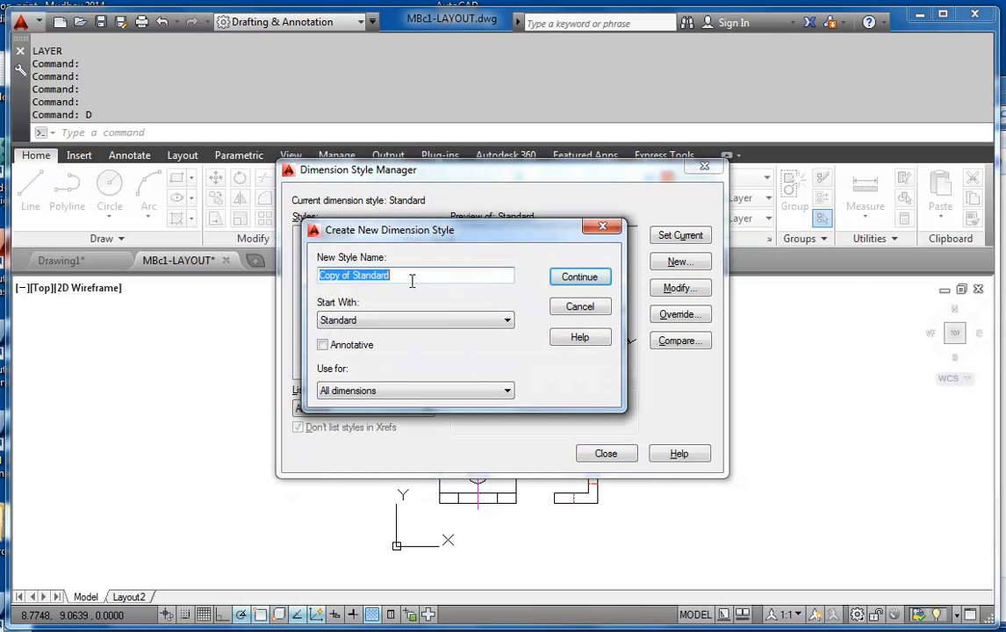
text(MECH)
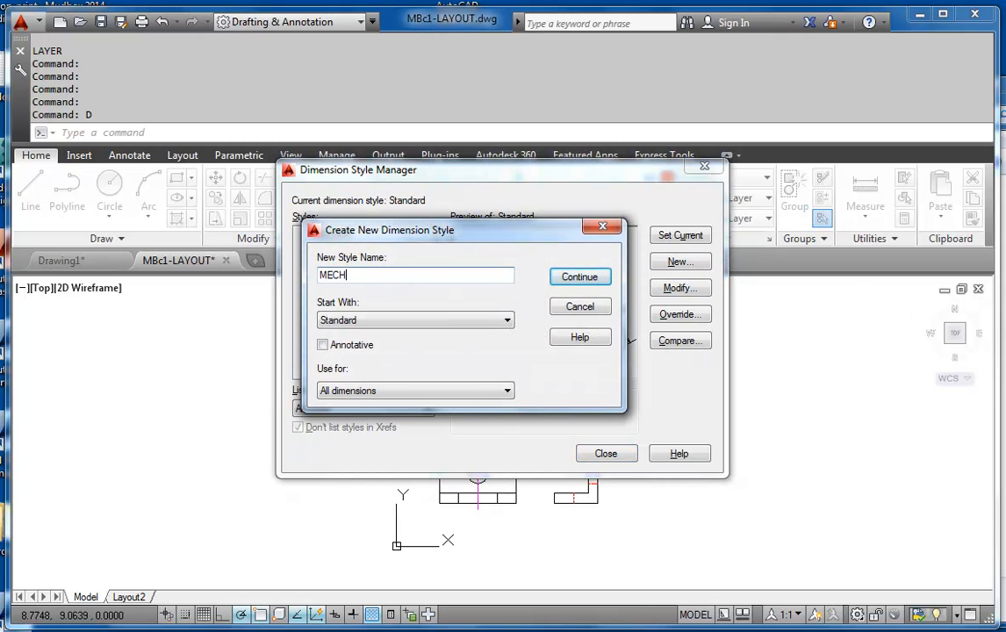
text(-IMPERIAL)
click(579, 281)
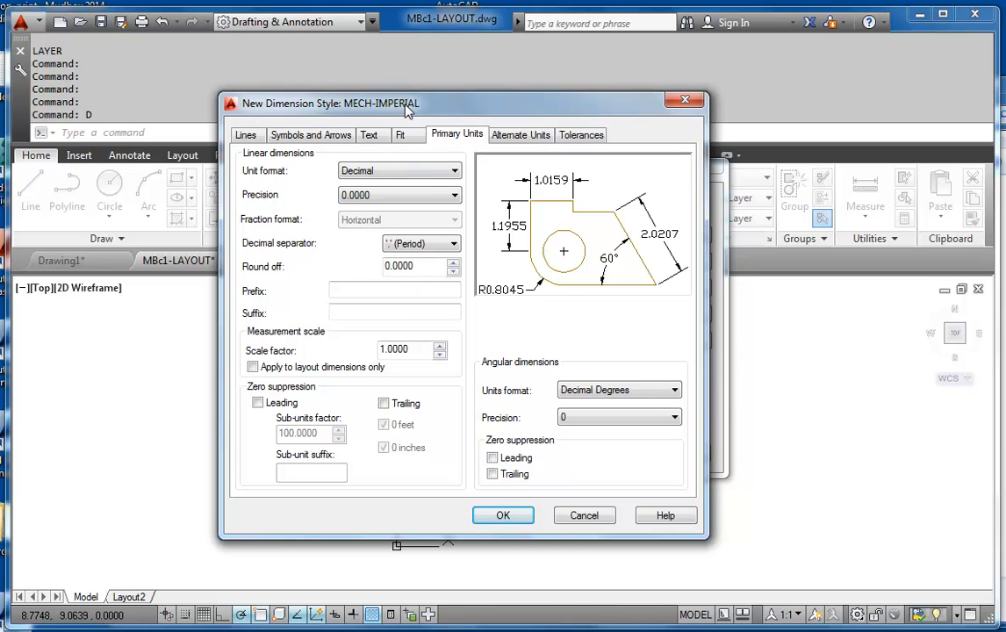
Set the style's baseline spacing to 0.25 and the extension beyond dimension lines to 0.0625
click(247, 136)
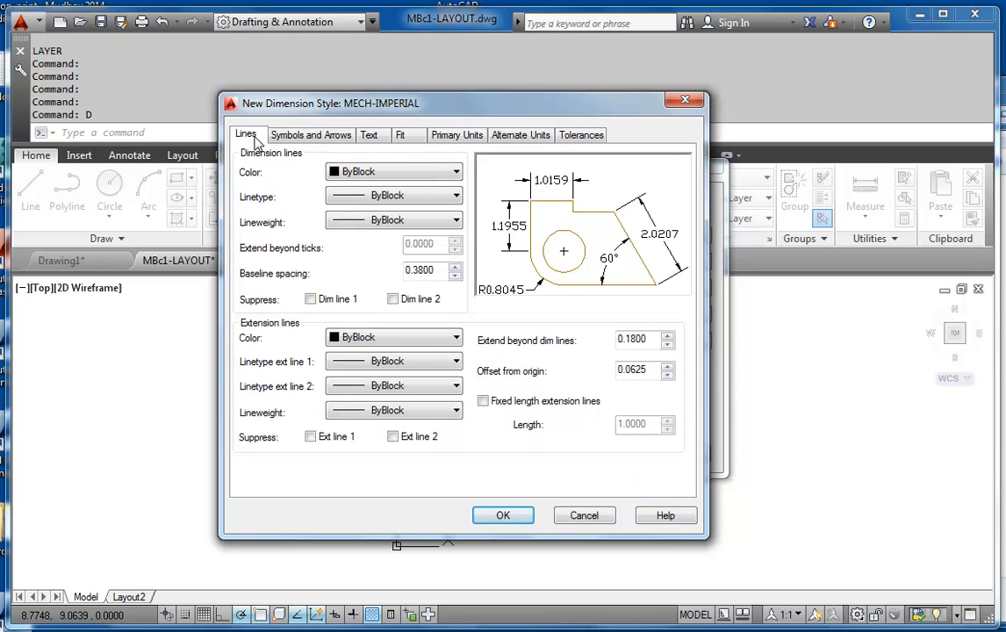
double_click(413, 271)
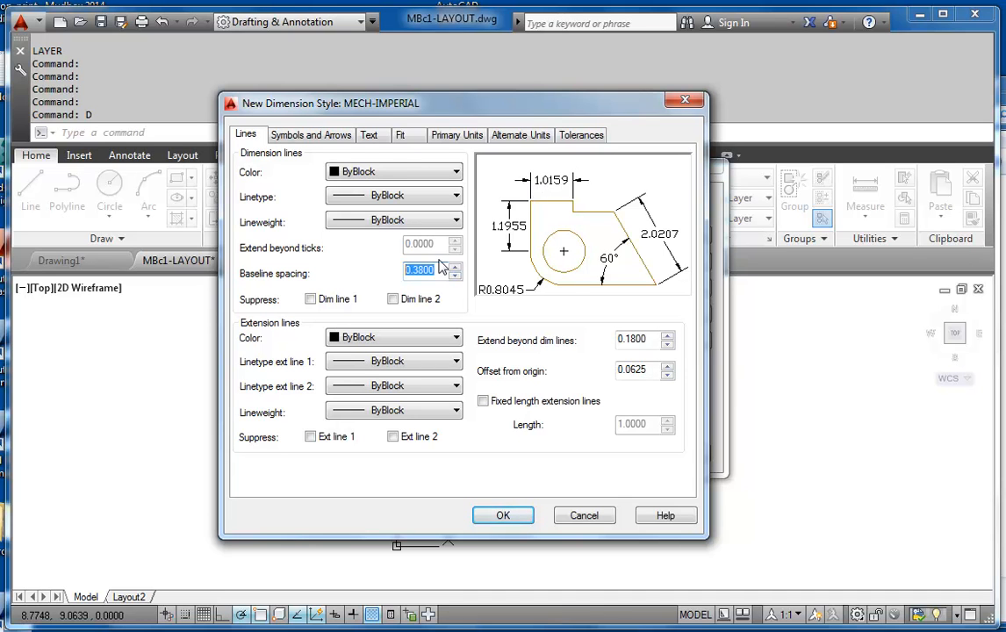
text(.25)
key(Tab)
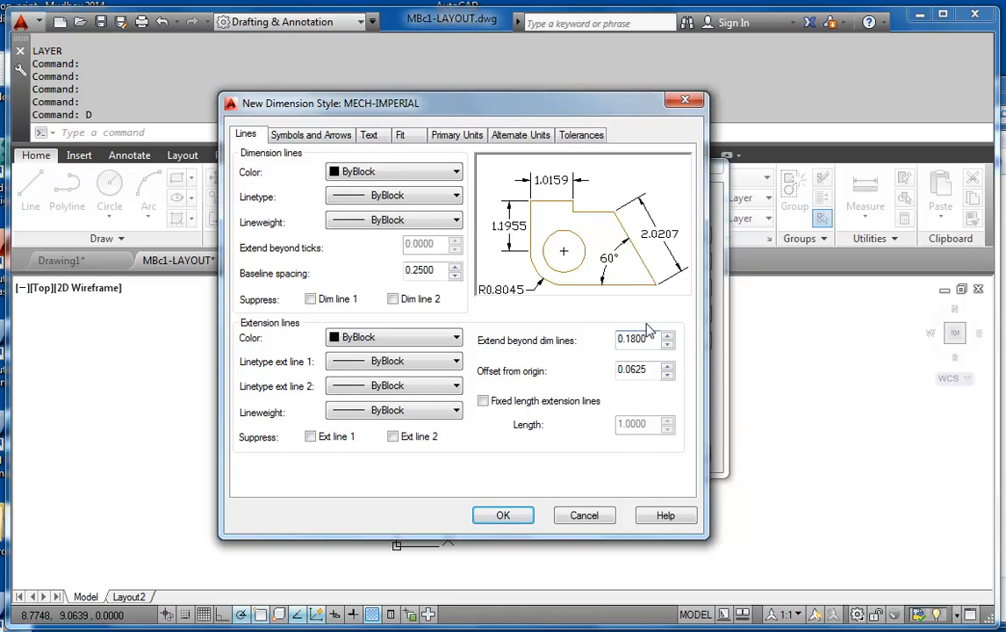
drag(650, 341, 597, 349)
text(.0625)
click(653, 369)
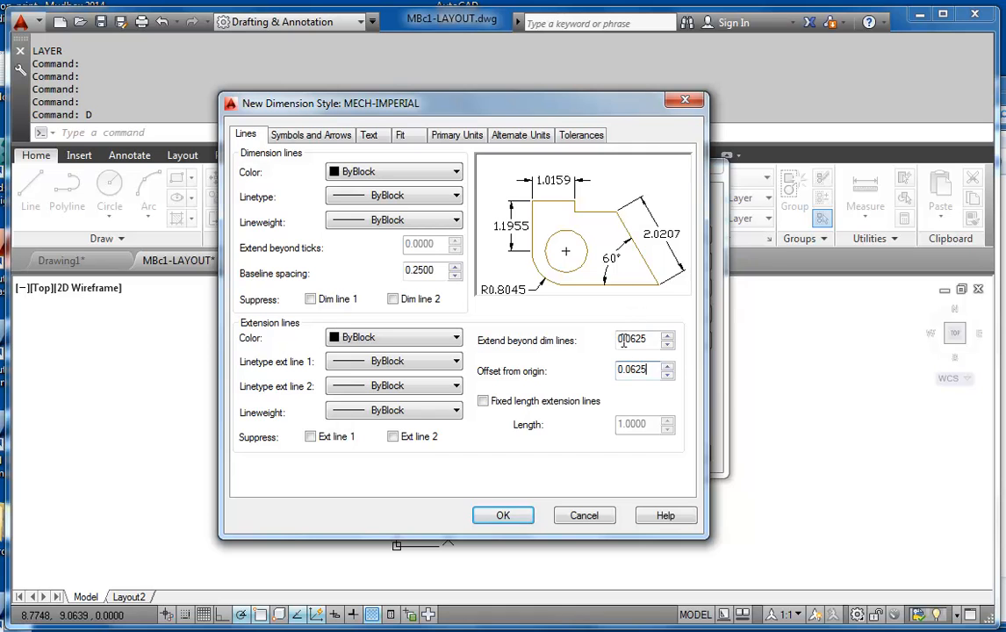
Set the arrow size of the MECH-IMPERIAL dimension style to 0.125
click(283, 132)
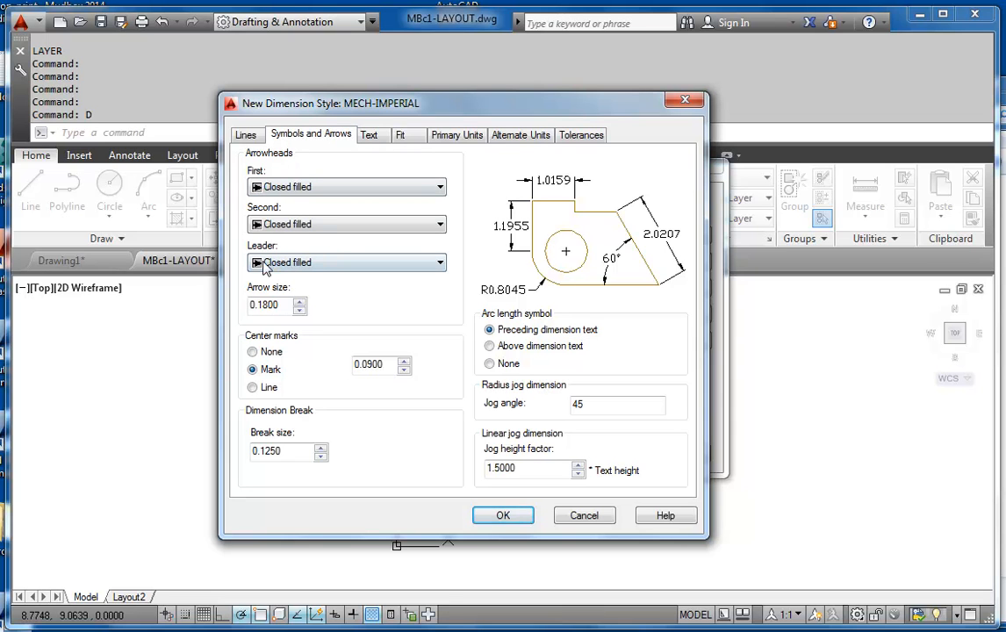
drag(283, 305, 238, 310)
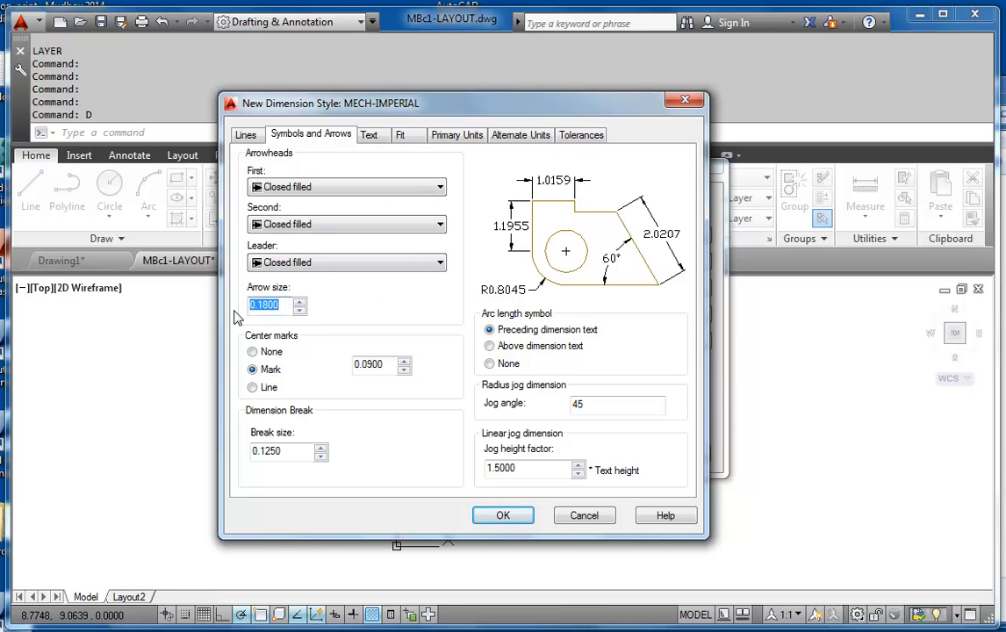
key(BackSpace)
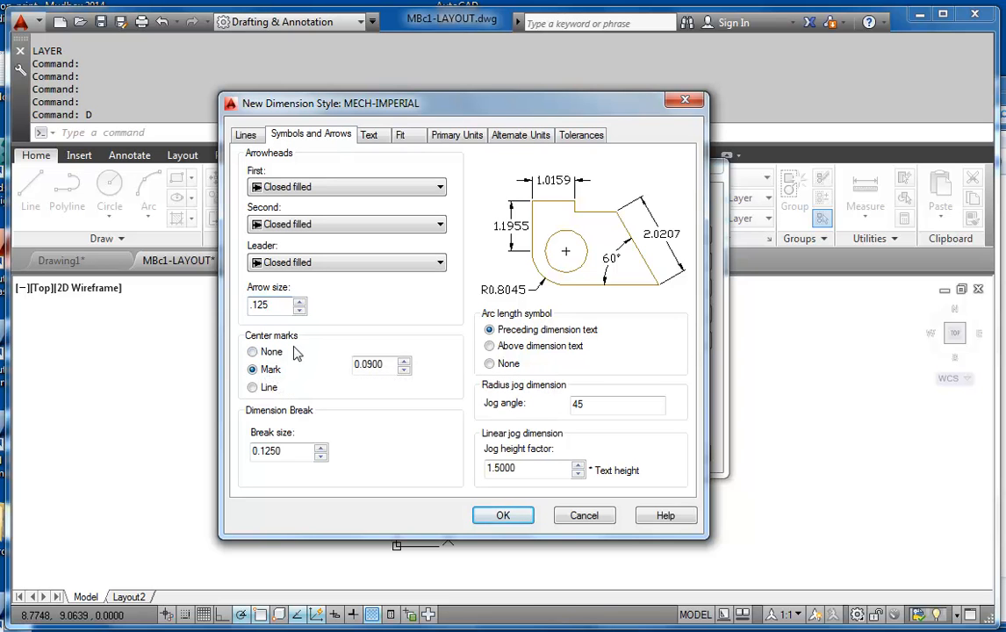
Set the style's center marks to Line with a size of 0.0625
click(253, 389)
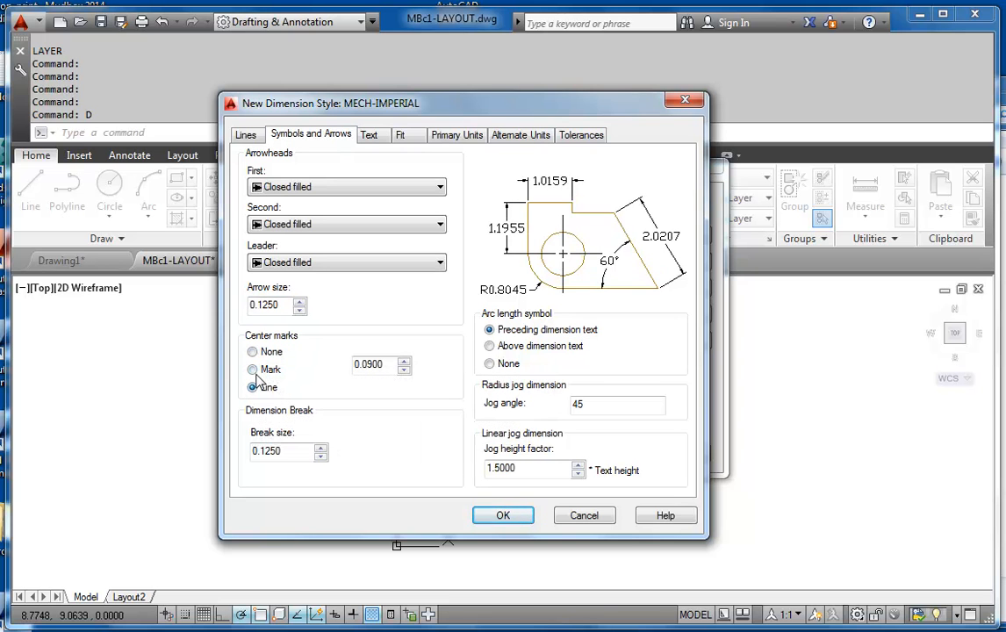
click(254, 369)
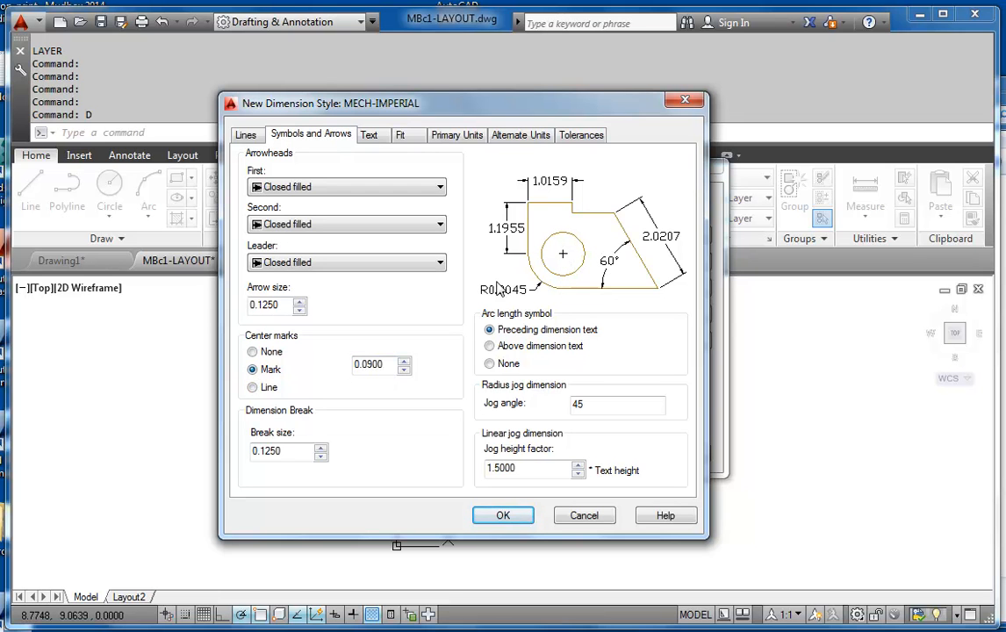
click(253, 389)
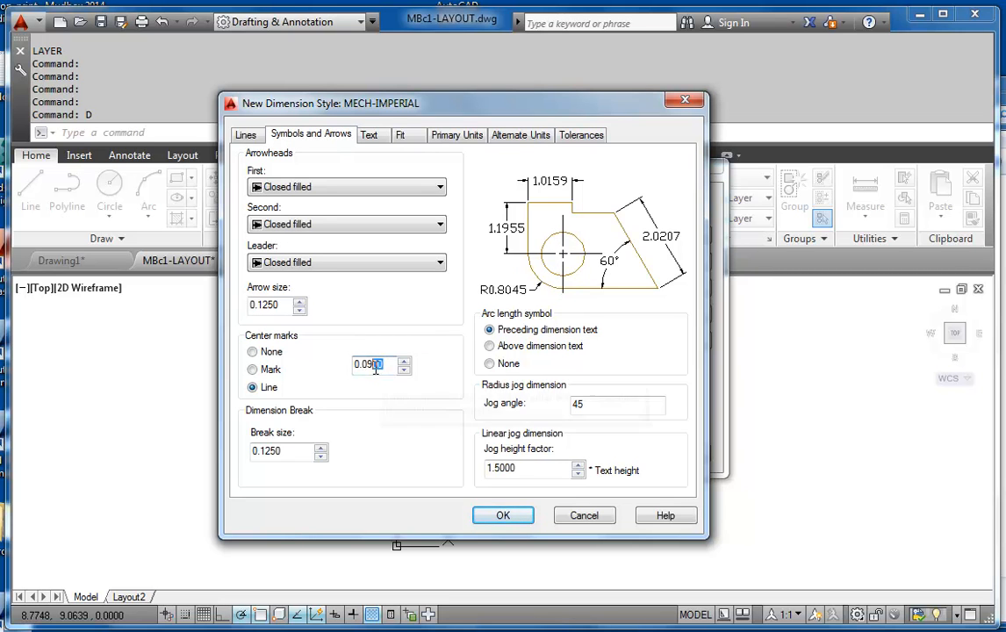
drag(378, 368, 371, 370)
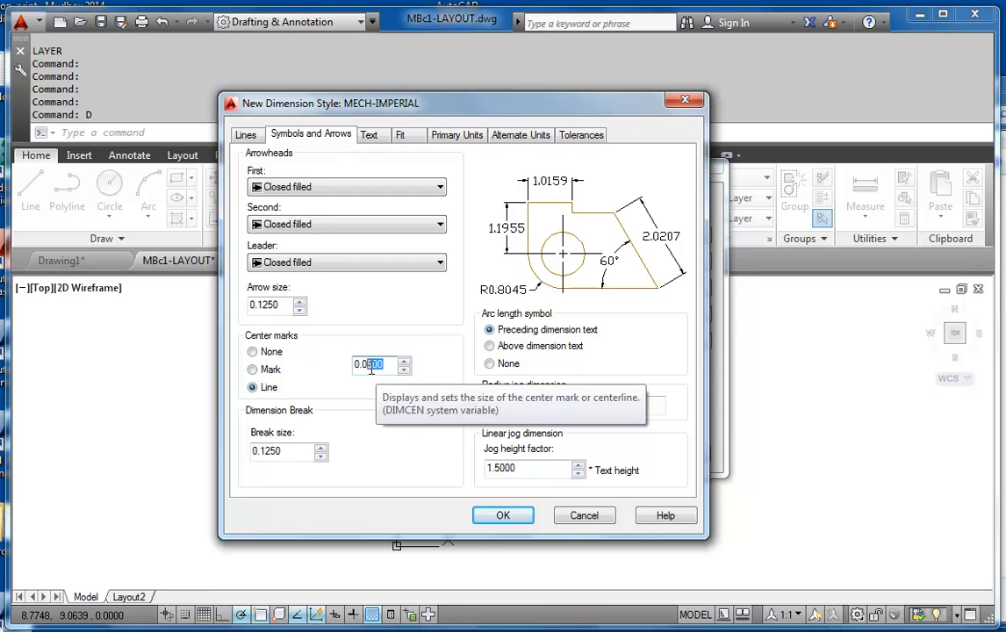
text(625)
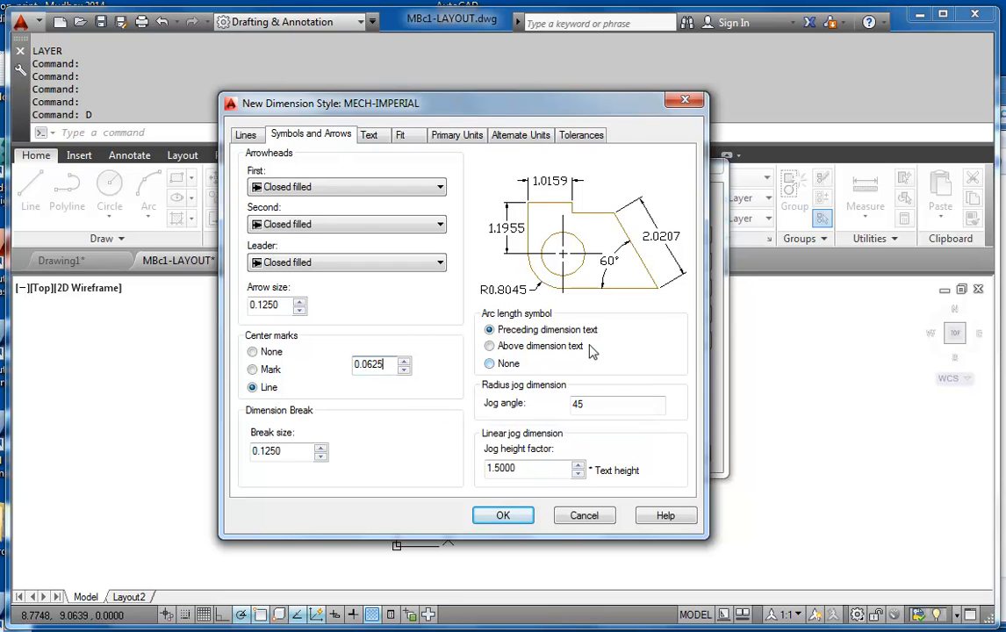
Assign the mbc-rs text style to the dimension text and check that text style's font and height settings
click(370, 136)
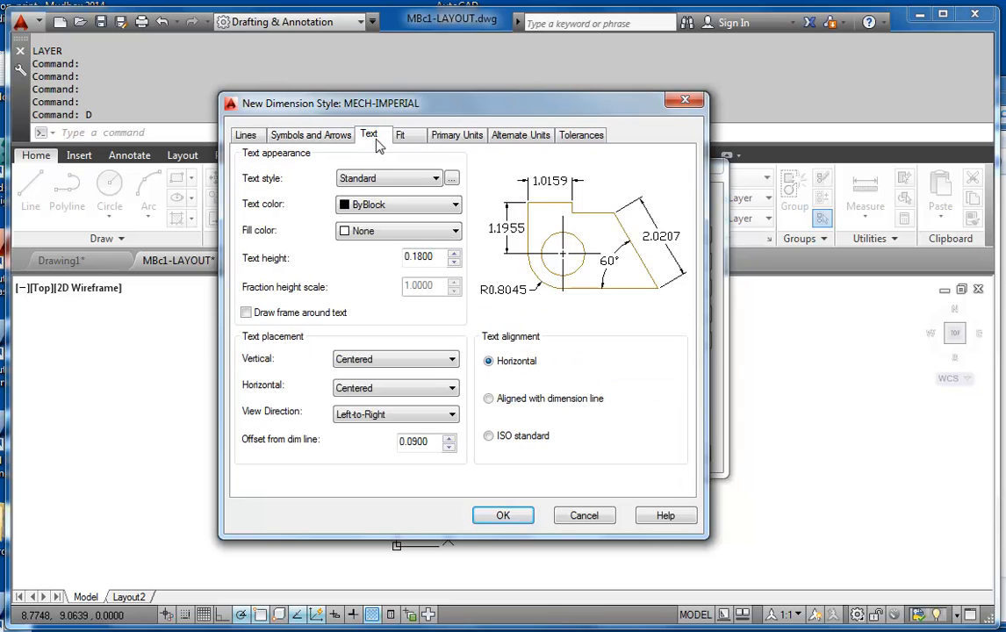
click(433, 181)
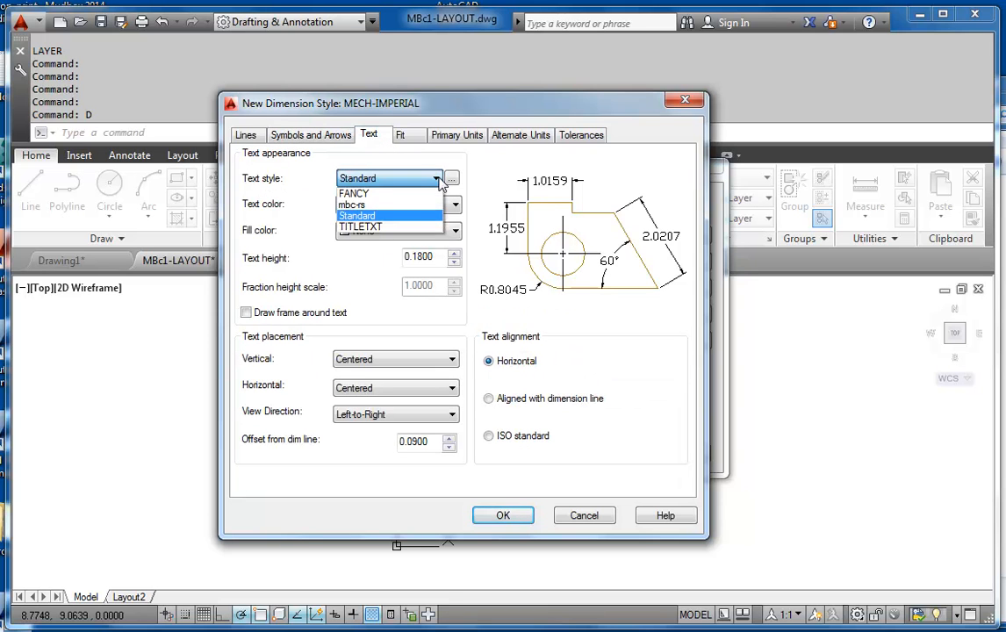
click(364, 205)
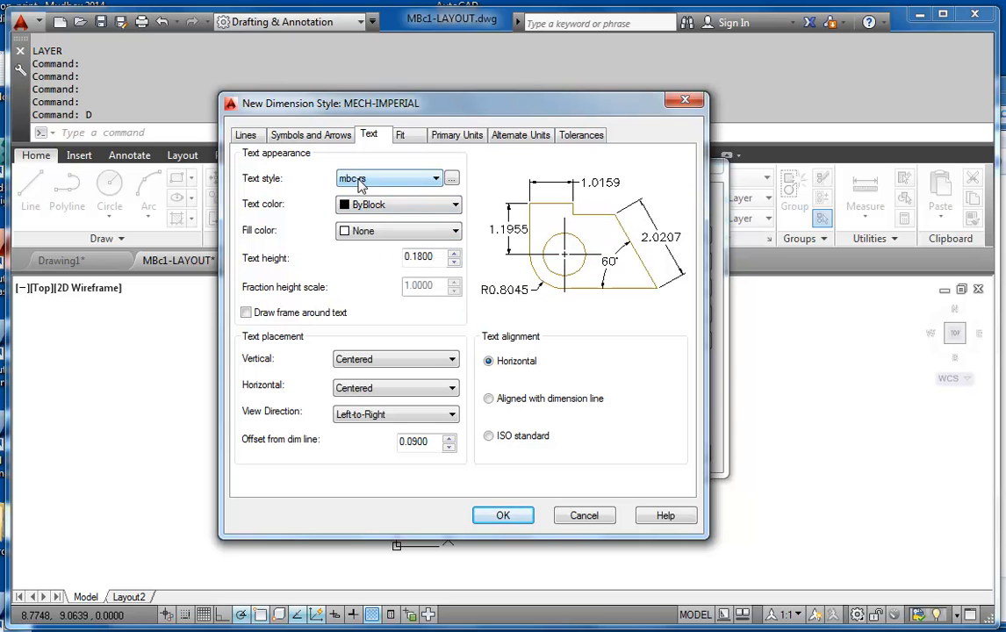
click(452, 180)
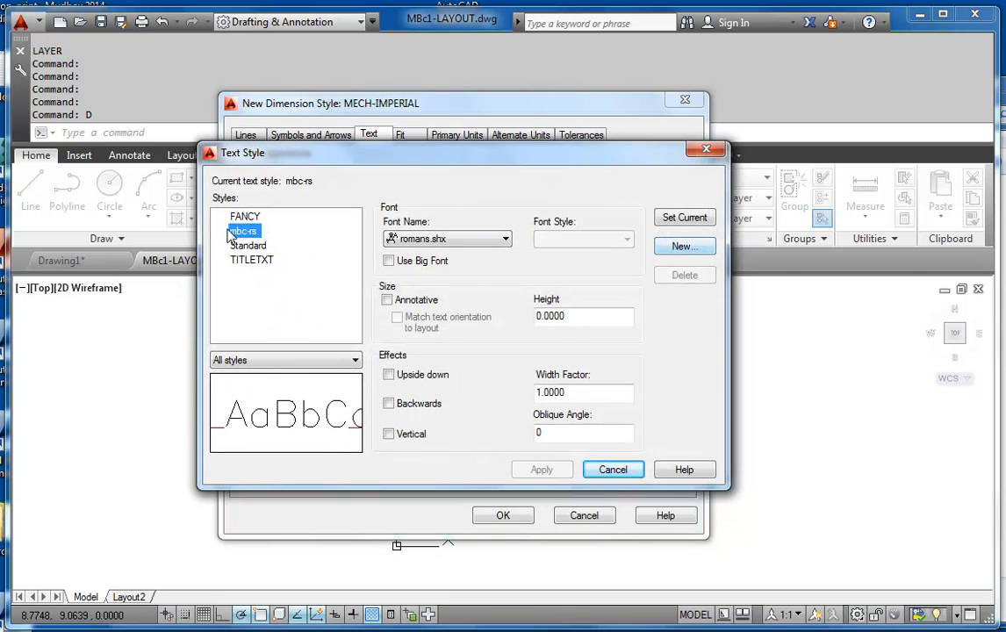
click(613, 470)
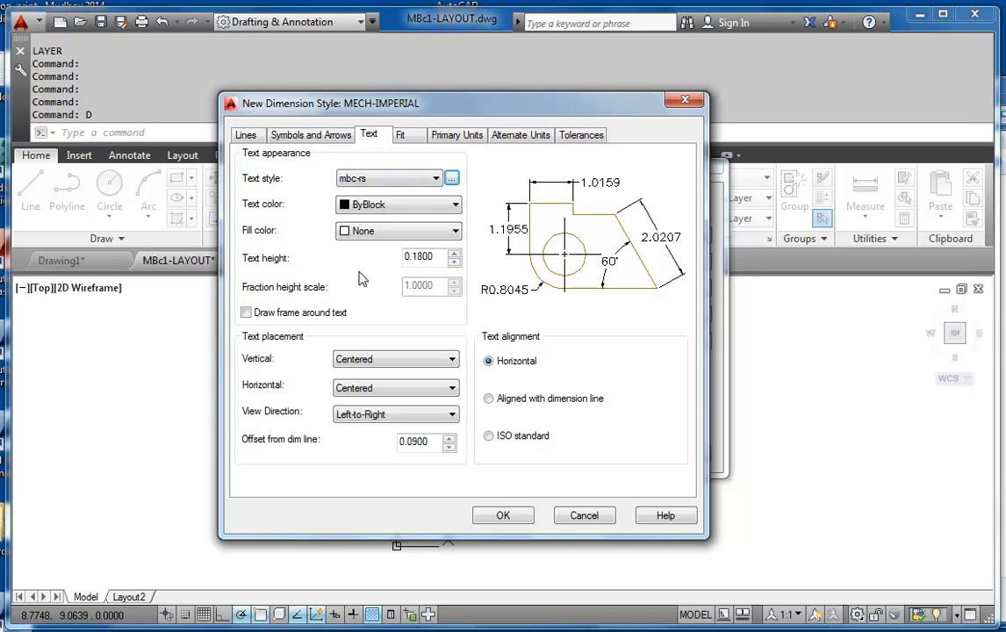
Set the dimension text height to 0.125 and the text offset from the dimension line to 0.06
key(Tab)
key(Tab)
key(Tab)
text(.)
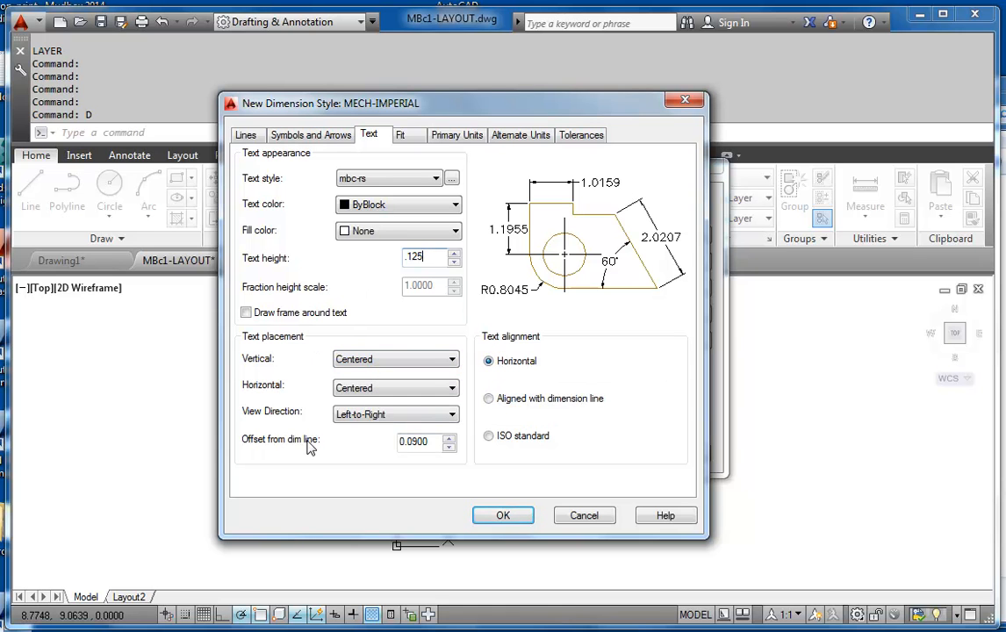
drag(429, 442, 415, 447)
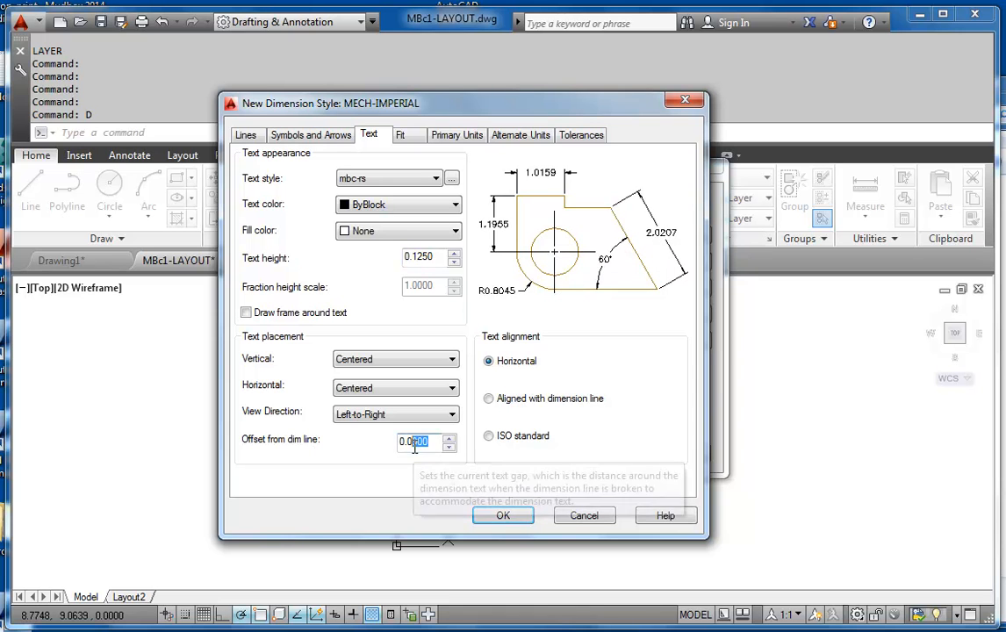
text(6)
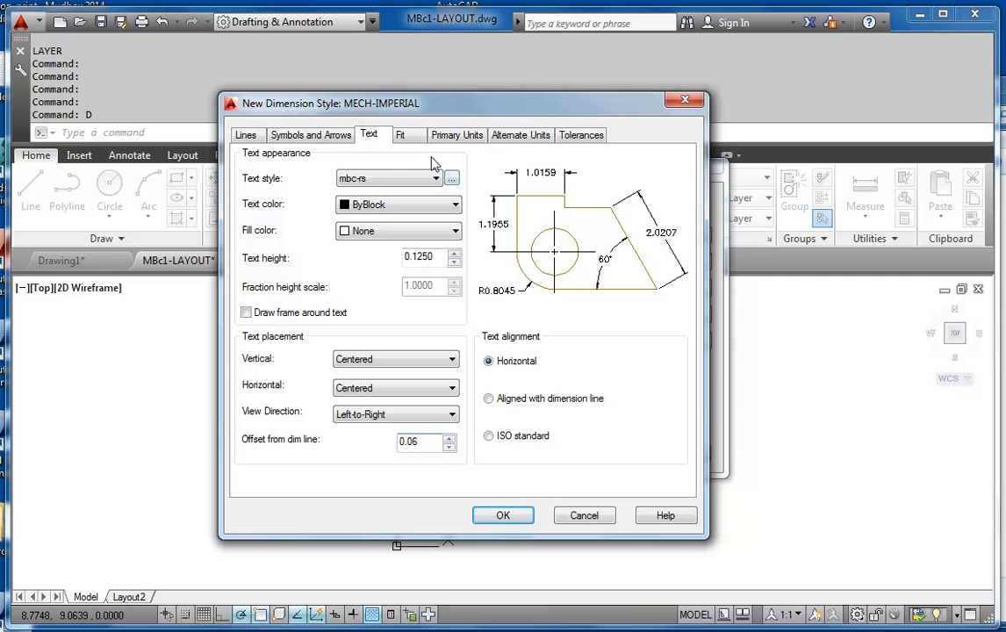
Set the fit options to move arrows outside the extension lines first, and make the dimension style annotative
click(402, 136)
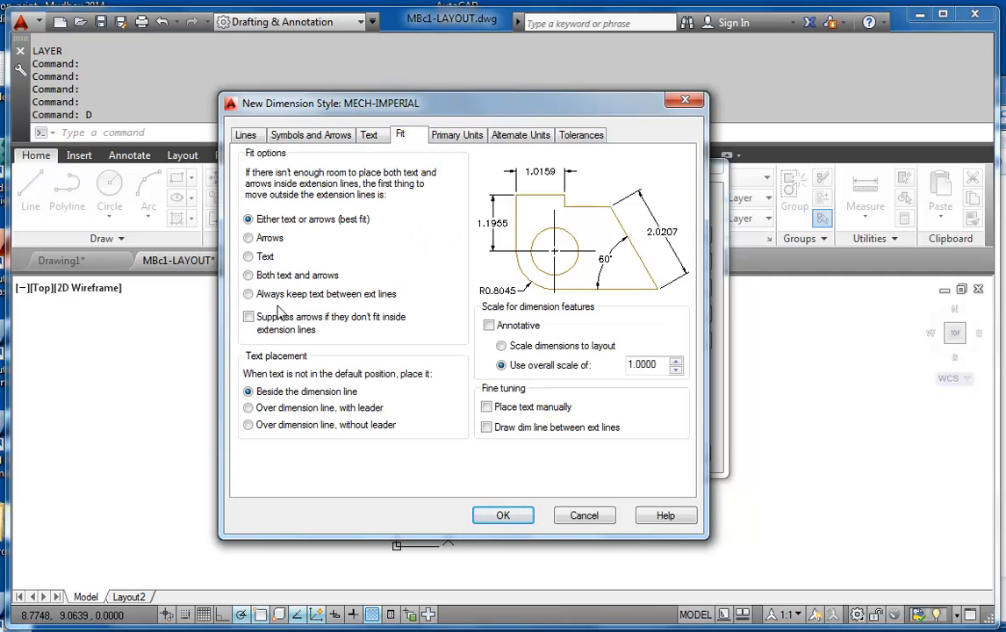
click(249, 238)
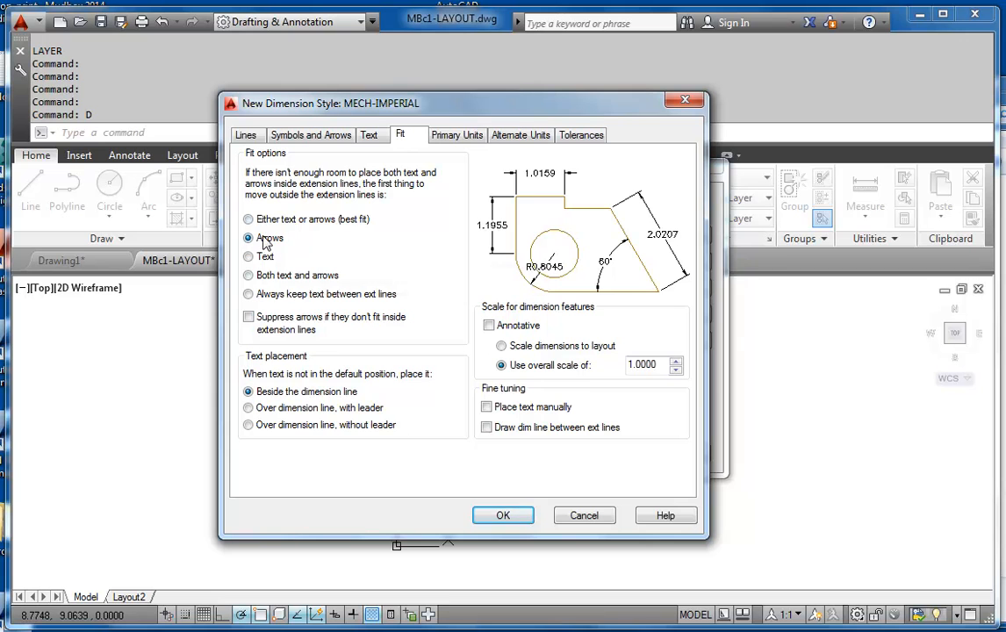
click(489, 325)
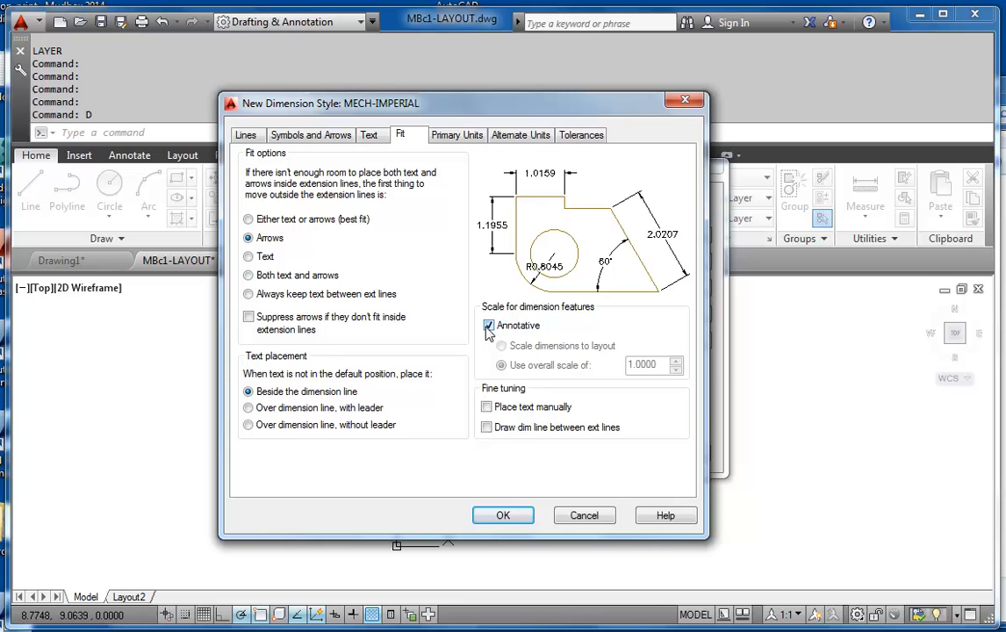
Set the linear dimension precision of the MECH-IMPERIAL style to two decimal places (0.00)
click(457, 138)
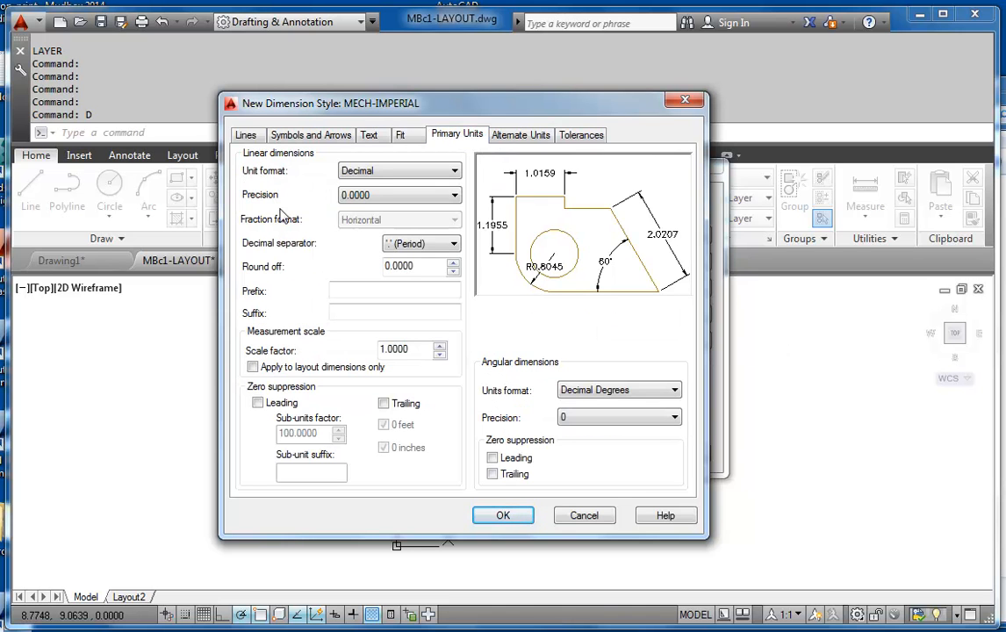
drag(364, 103, 265, 107)
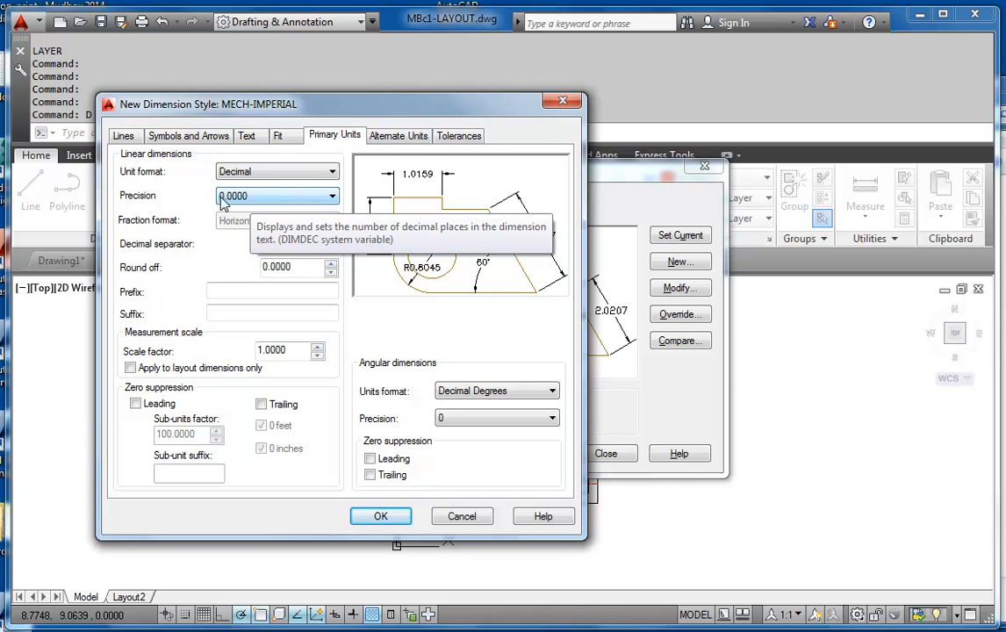
click(301, 196)
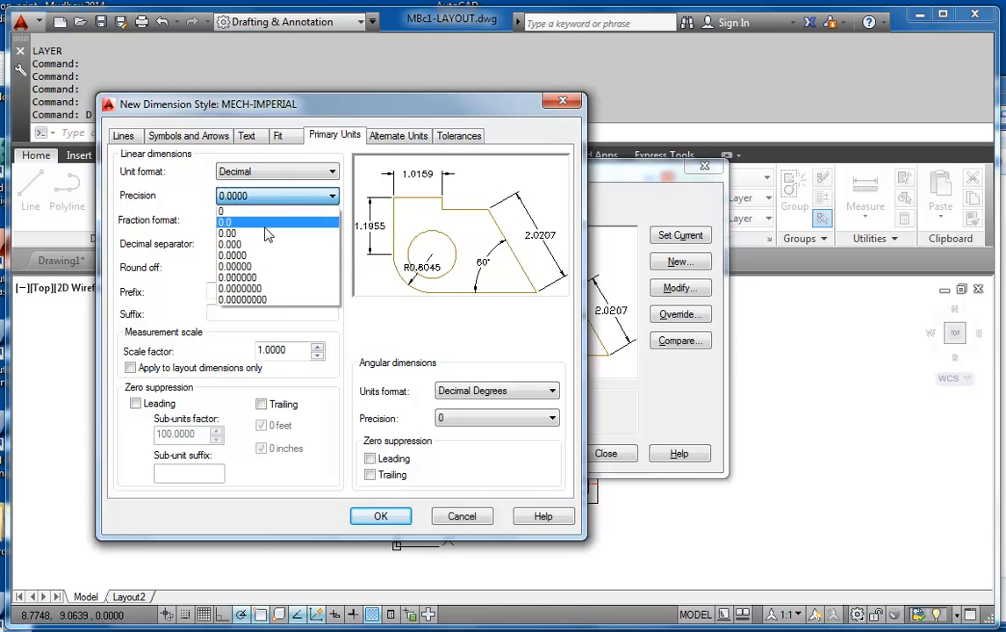
click(274, 232)
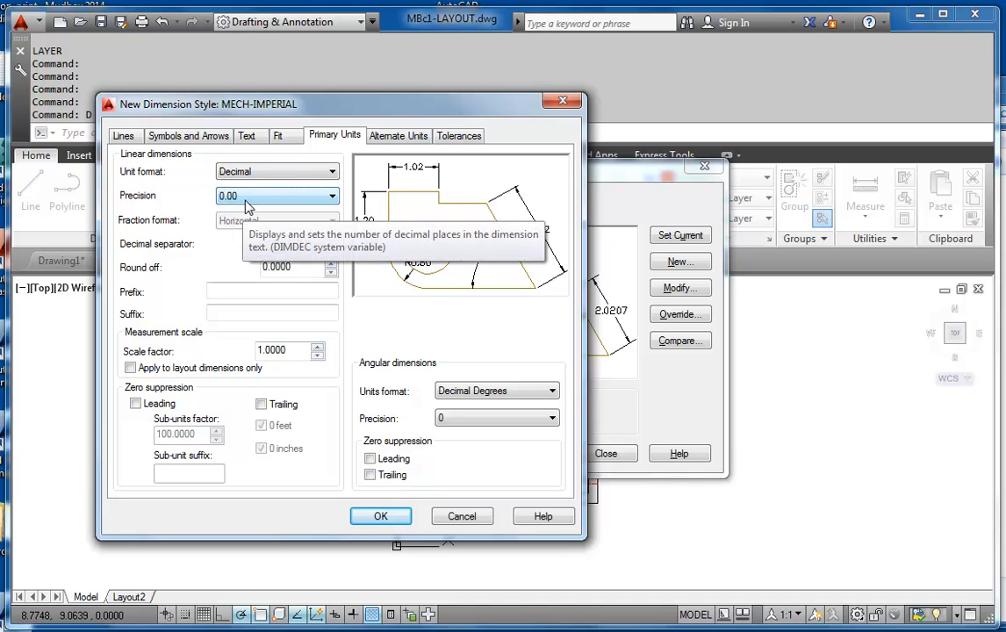
click(296, 197)
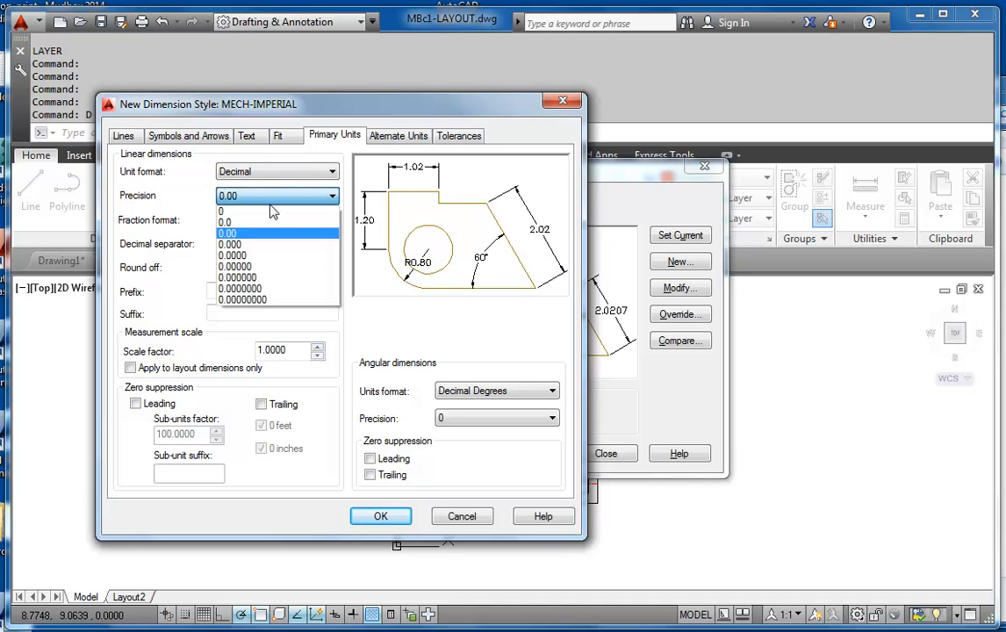
click(237, 234)
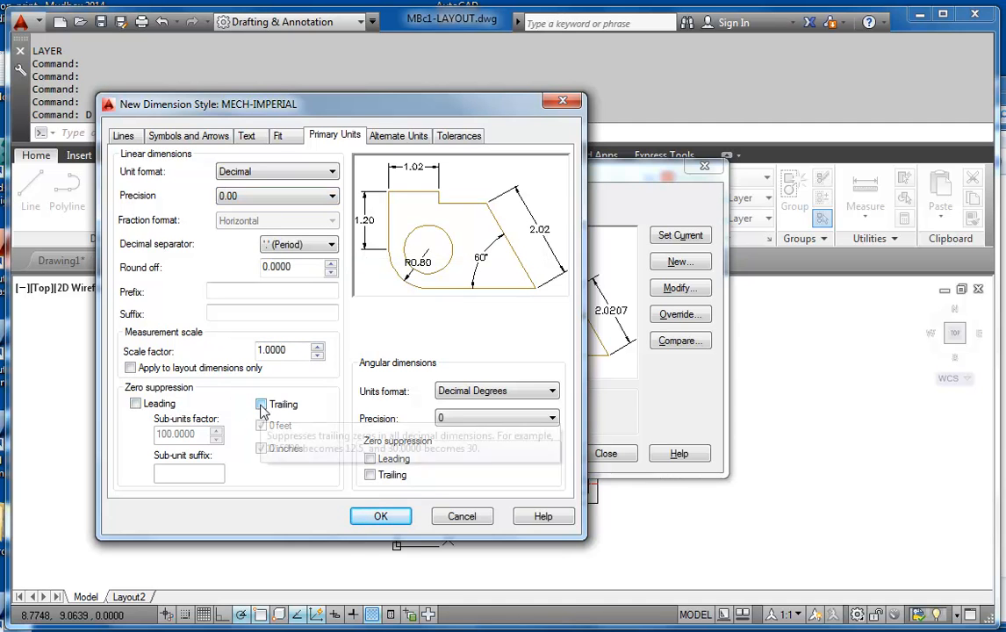
Suppress leading zeros in the style's linear dimensions and save the MECH-IMPERIAL style
click(135, 404)
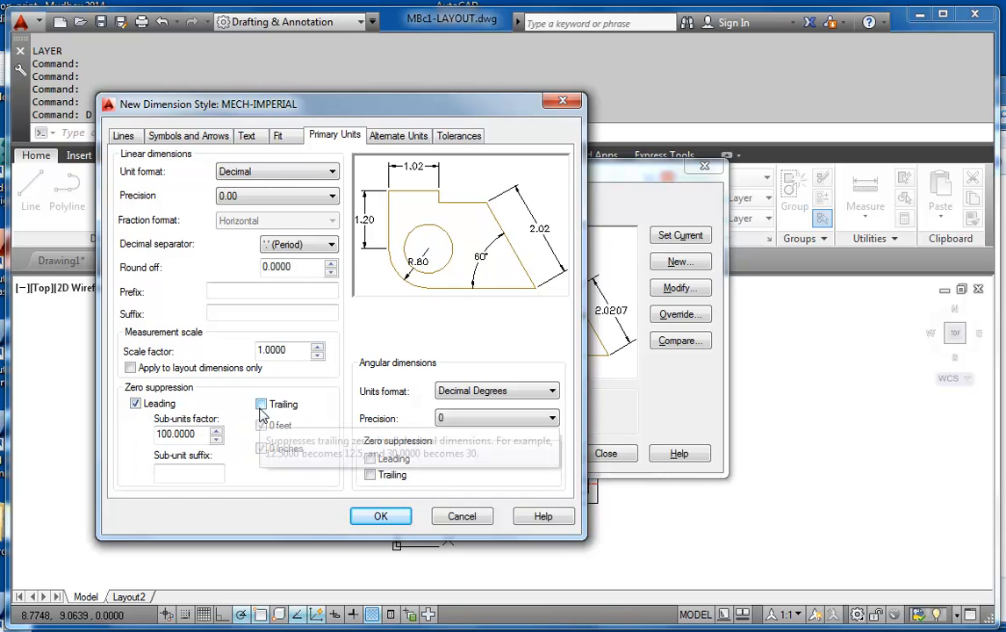
click(136, 404)
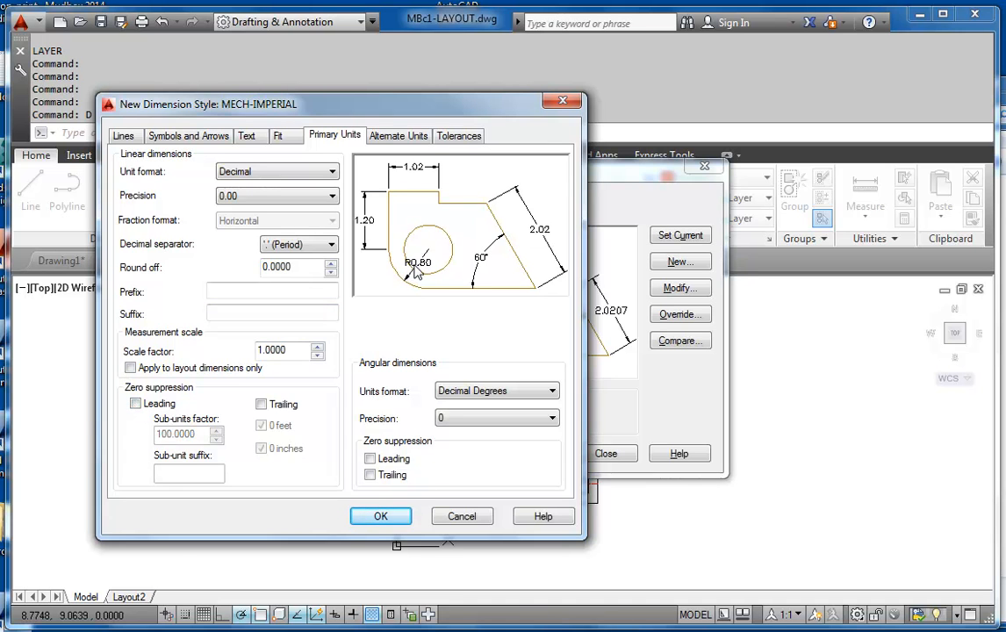
click(136, 404)
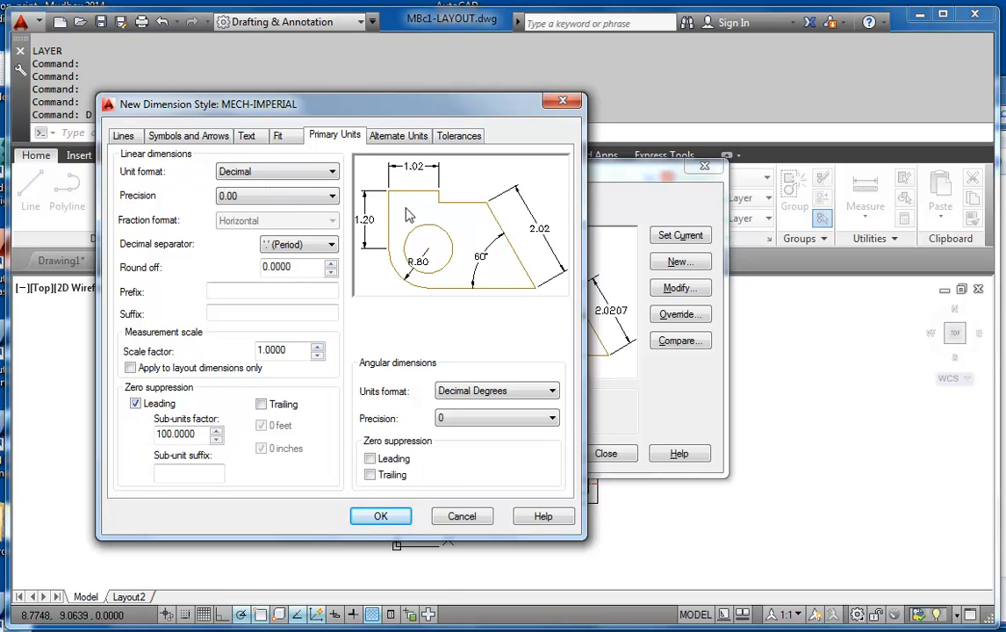
click(381, 517)
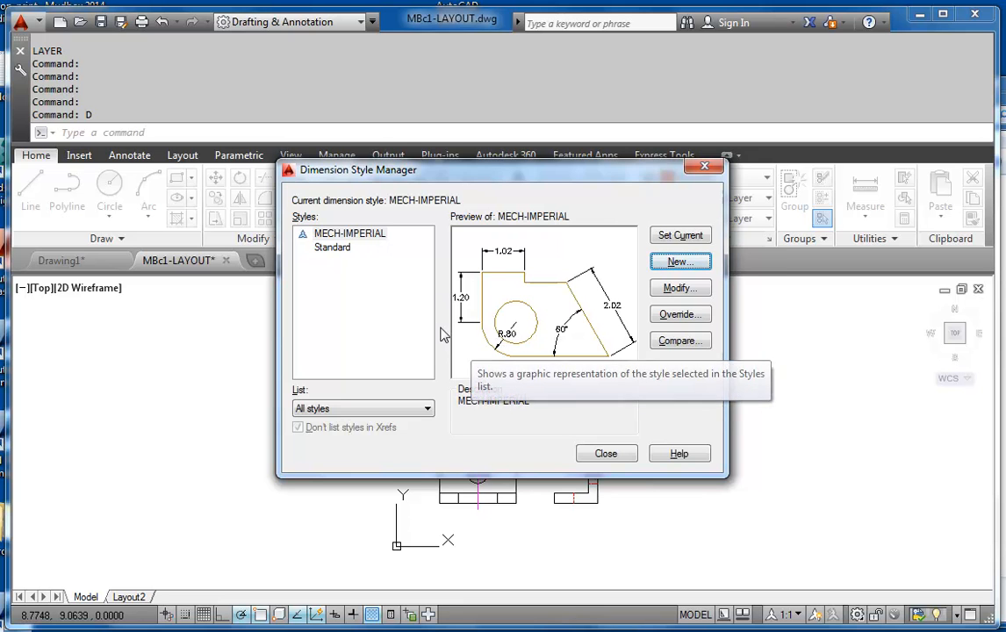
Create a sub-style of MECH-IMPERIAL for radius dimensions and set its center marks to None
click(364, 239)
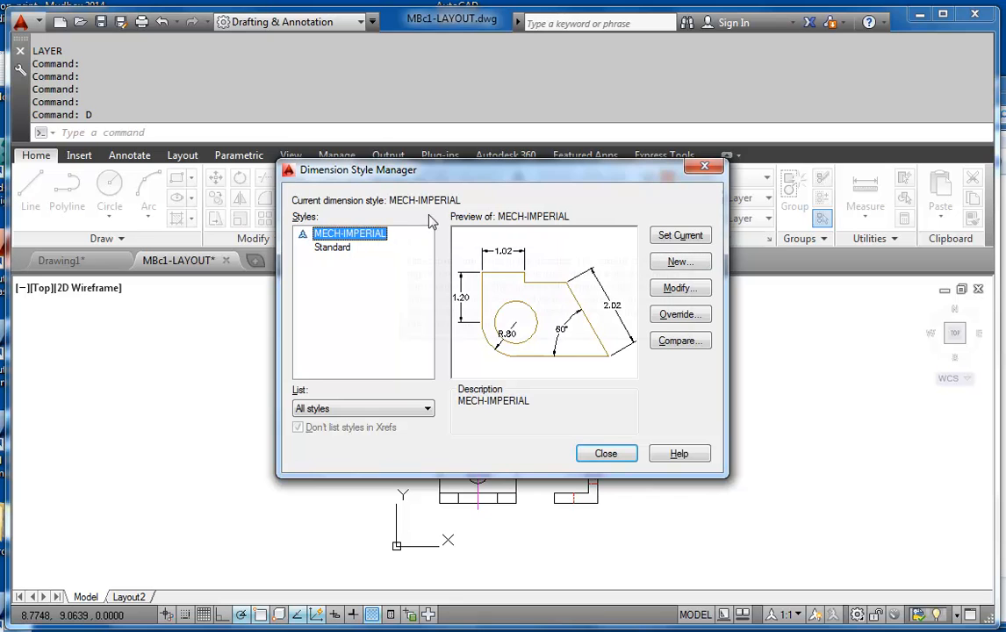
click(689, 268)
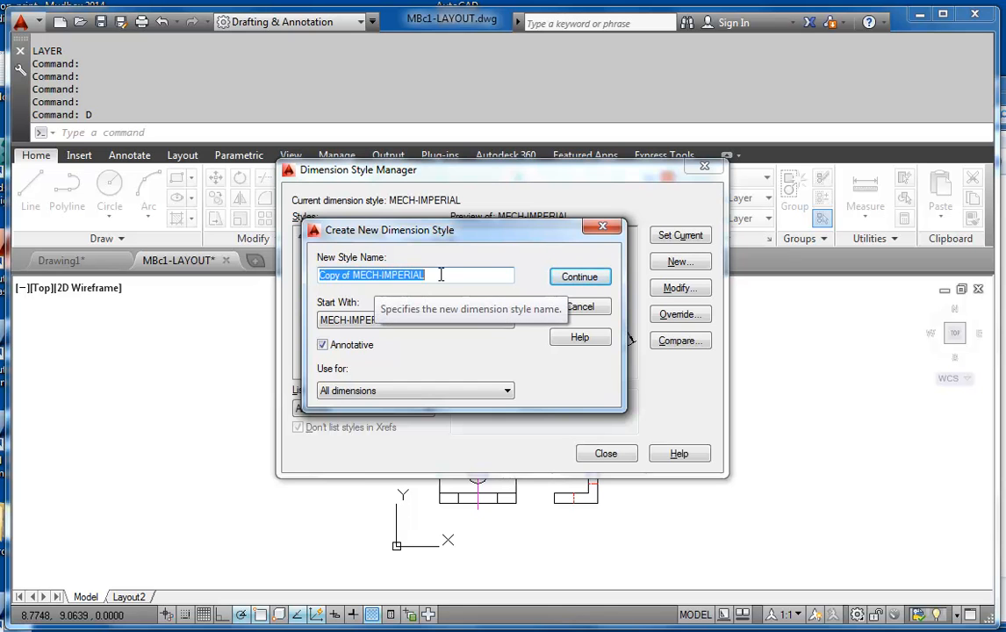
click(338, 397)
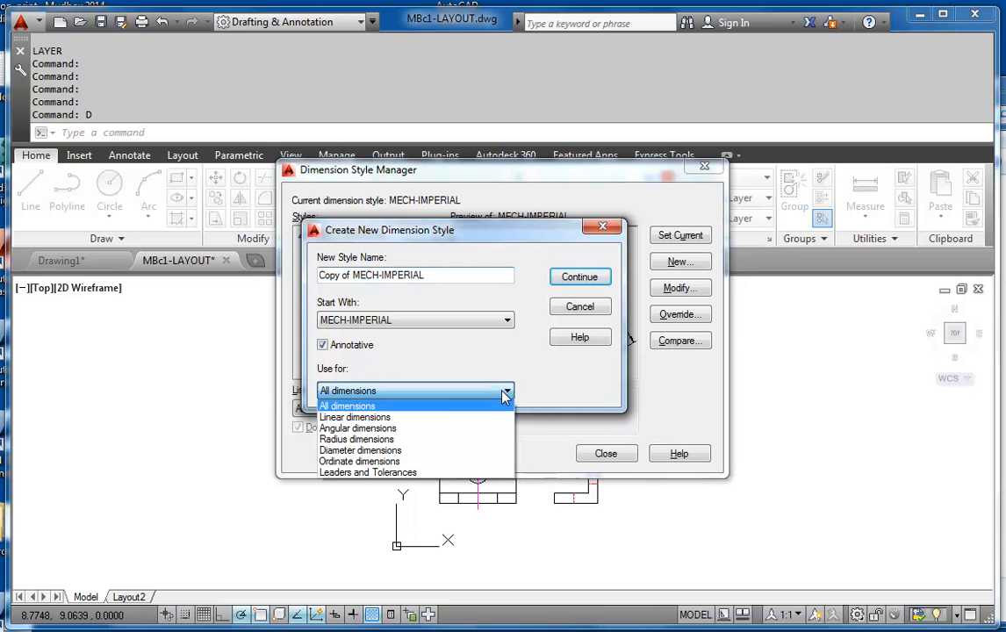
click(336, 442)
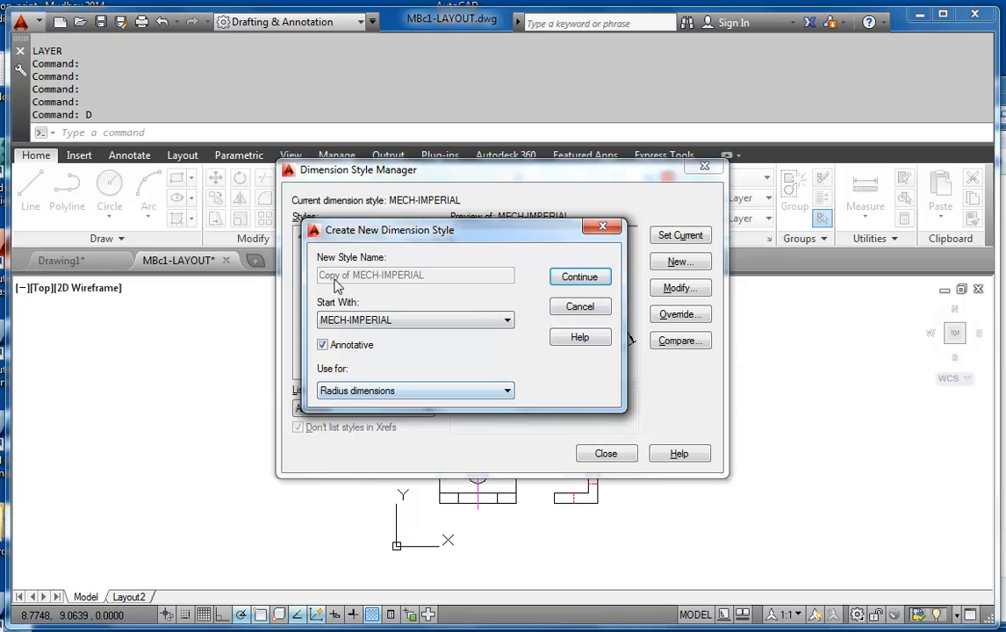
click(578, 279)
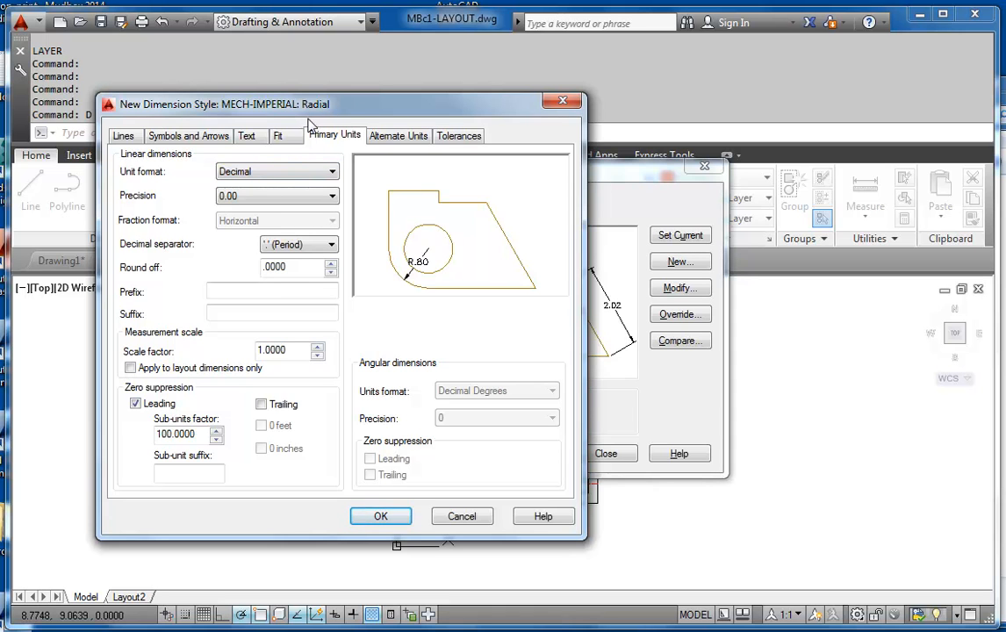
click(172, 139)
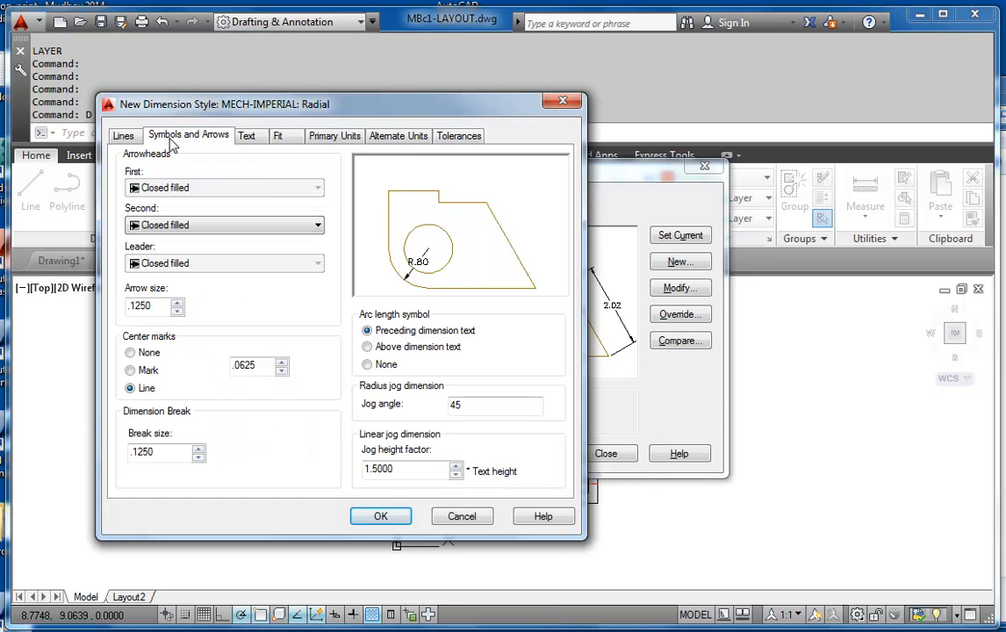
click(130, 353)
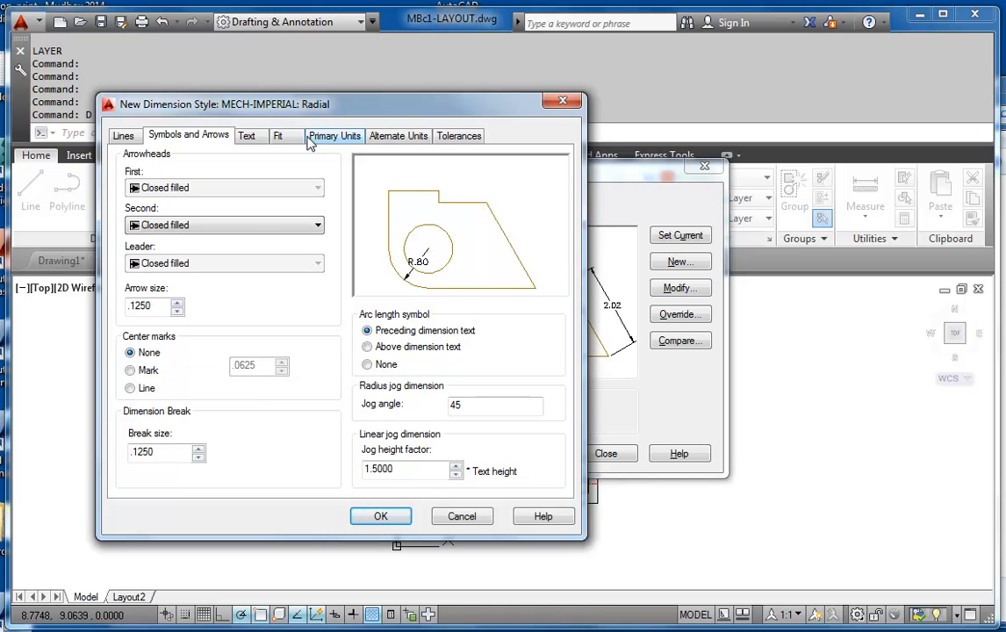
Set the radius sub-style to manual text placement, text over the dimension line with leader, and both text and arrows moving outside, and save it
click(276, 134)
click(364, 409)
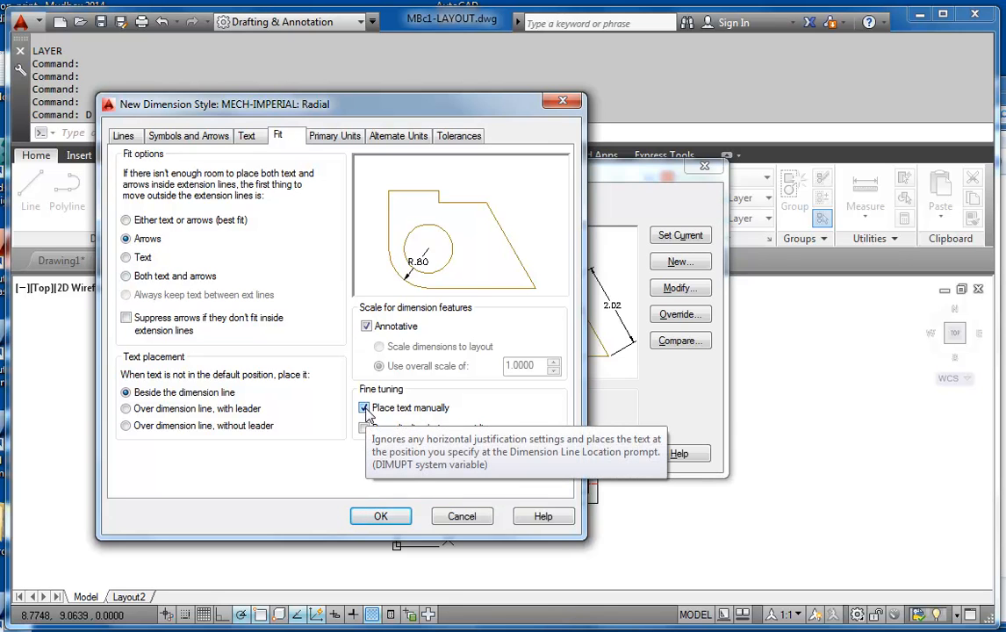
click(126, 408)
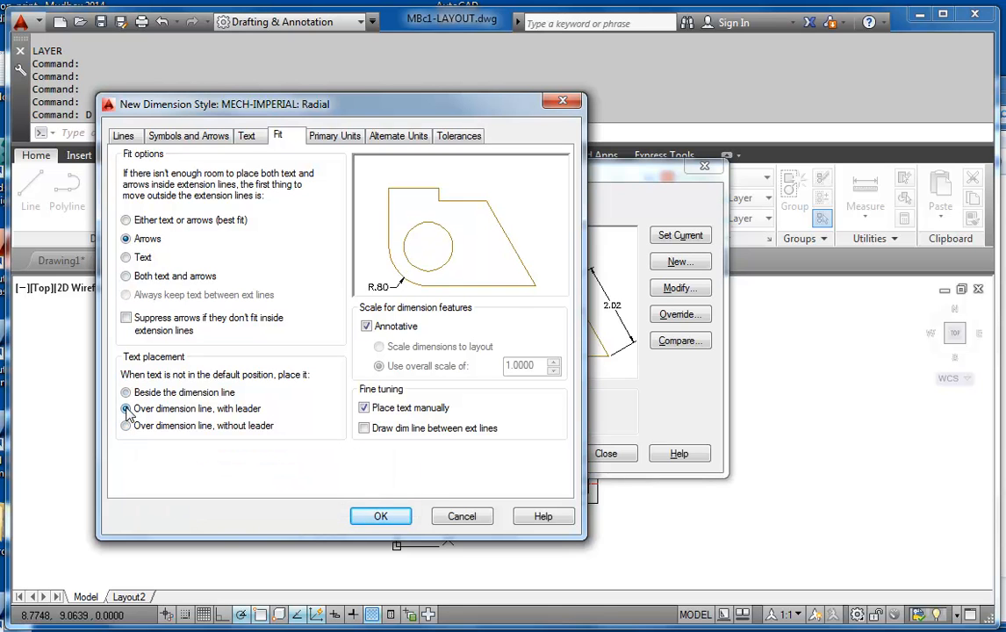
click(126, 276)
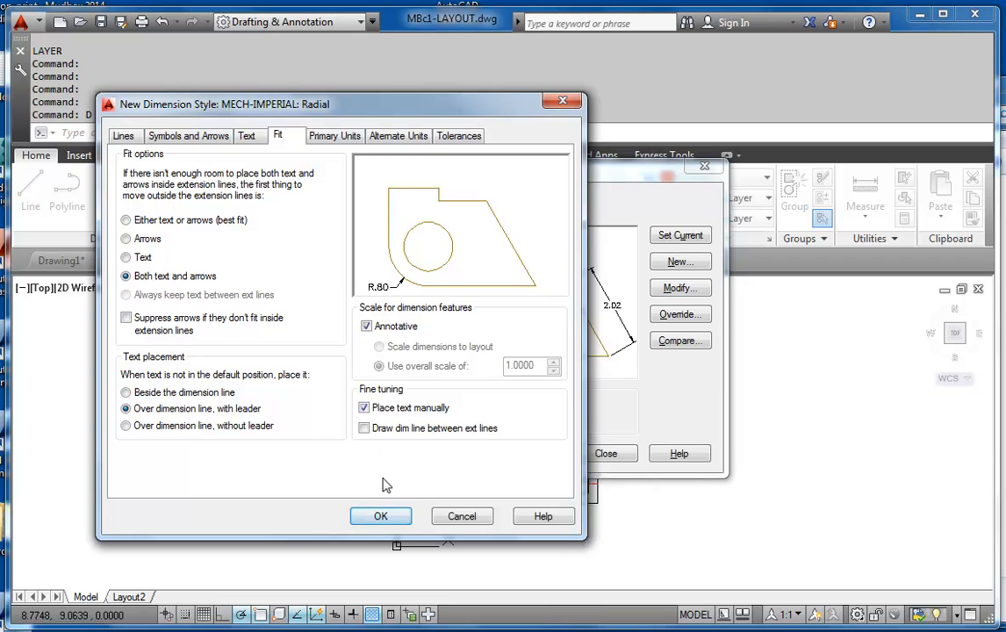
click(392, 520)
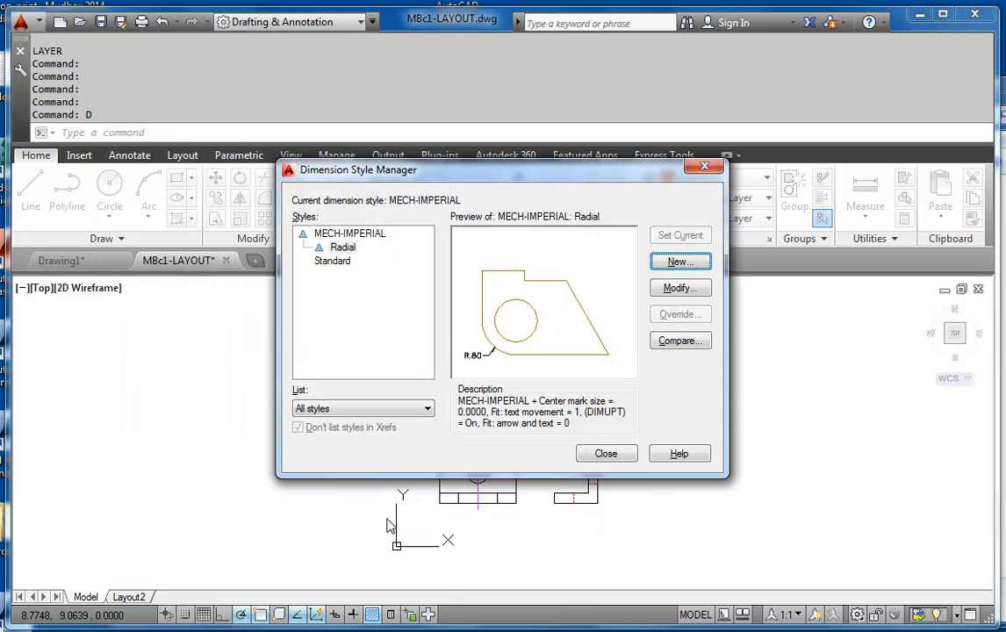
Create a sub-style of MECH-IMPERIAL for diameter dimensions and set its center marks to None
click(348, 235)
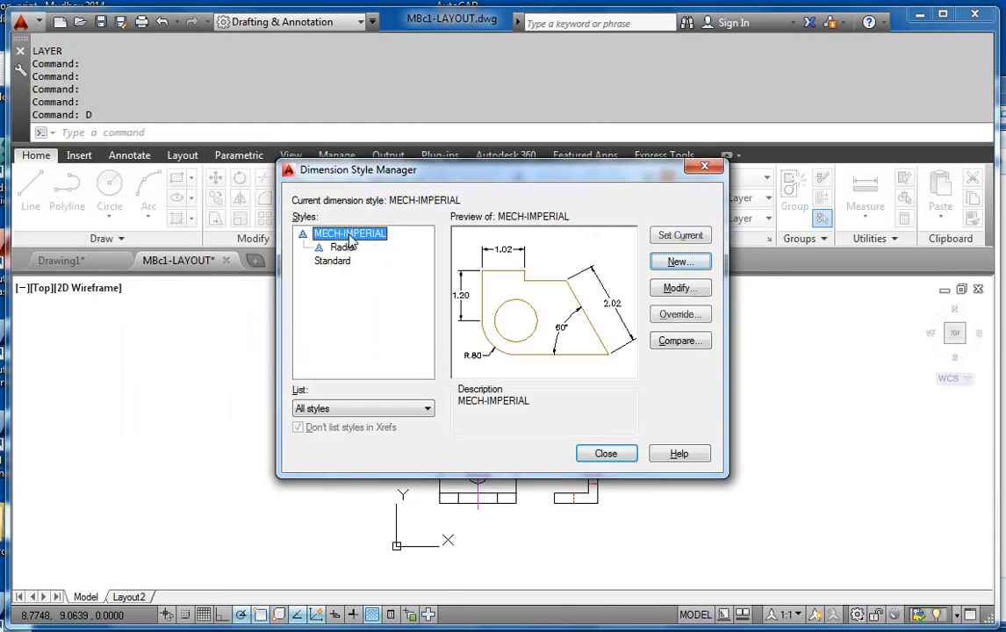
click(680, 263)
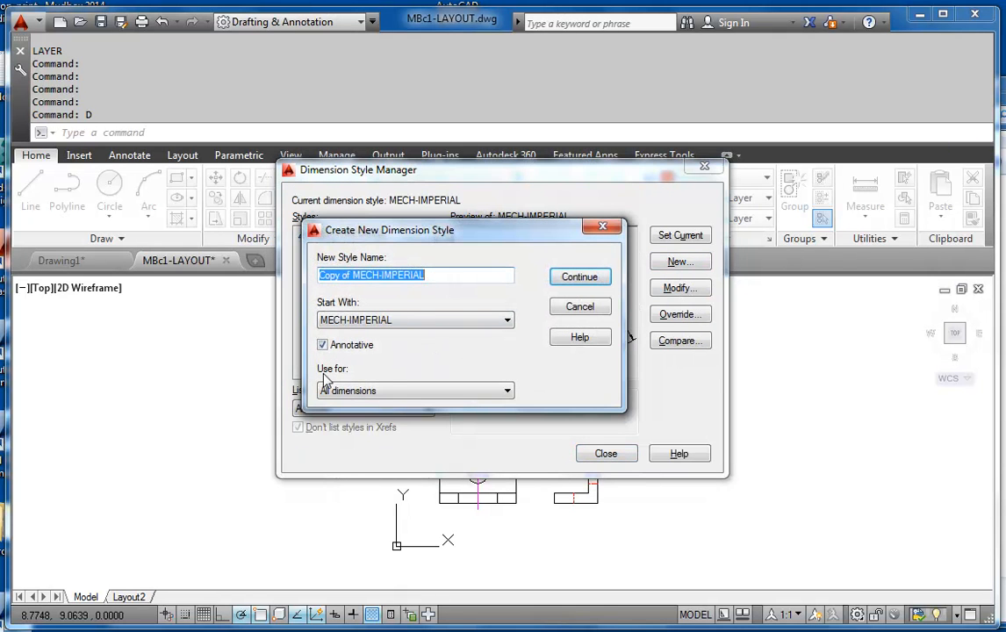
click(505, 391)
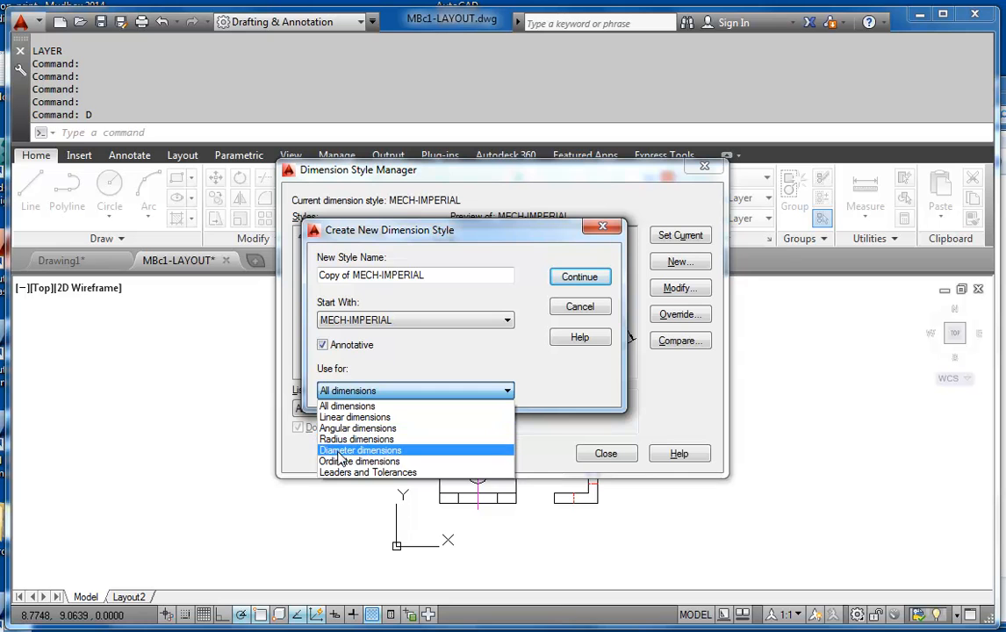
click(351, 449)
click(577, 283)
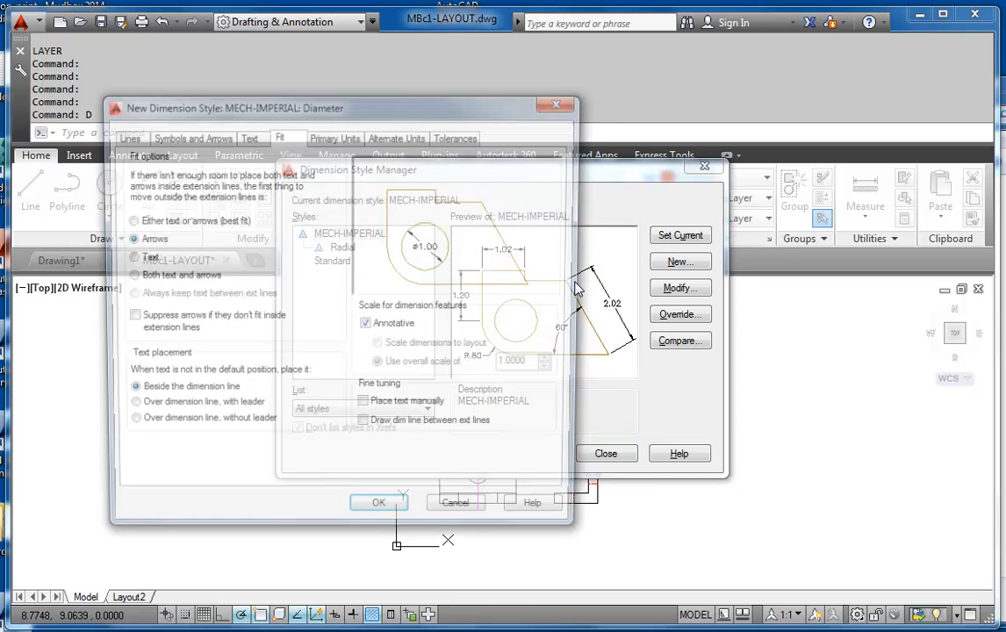
click(178, 132)
click(130, 352)
Set the diameter sub-style's fit to move both text and arrows outside, with manual text placement, and save it
click(288, 137)
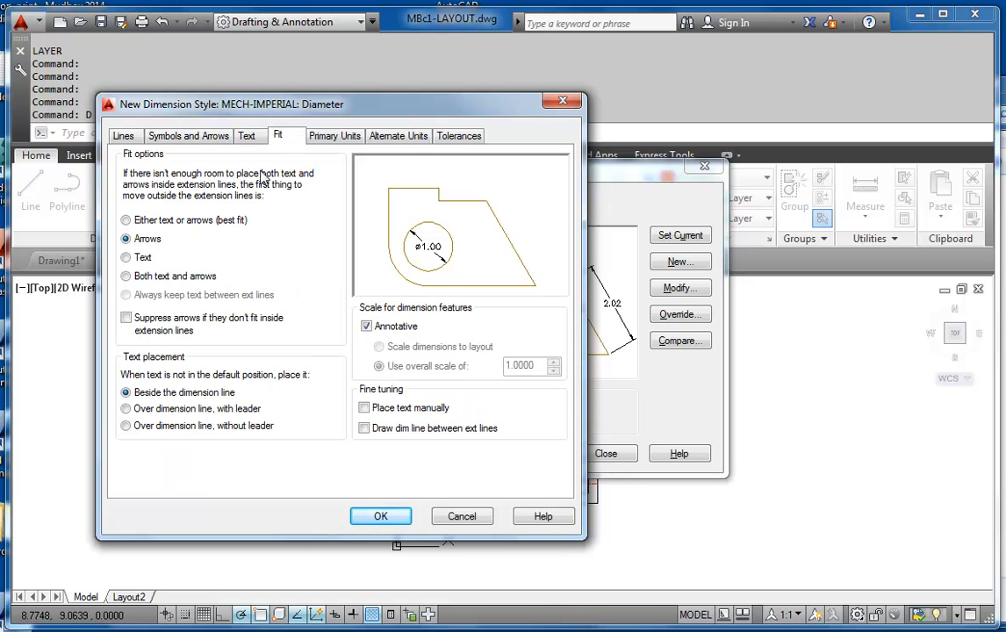
click(126, 276)
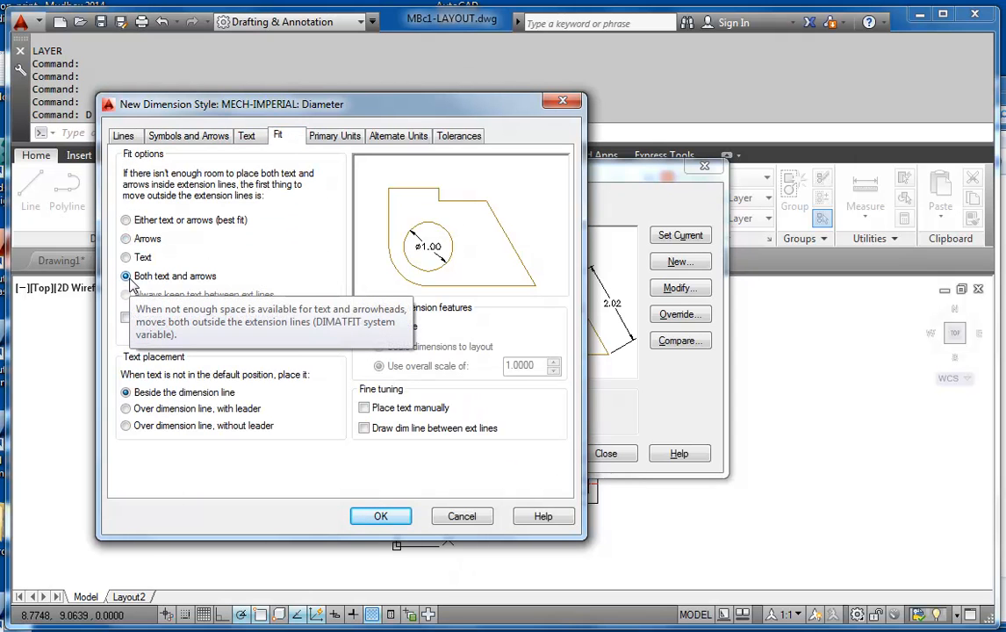
click(364, 408)
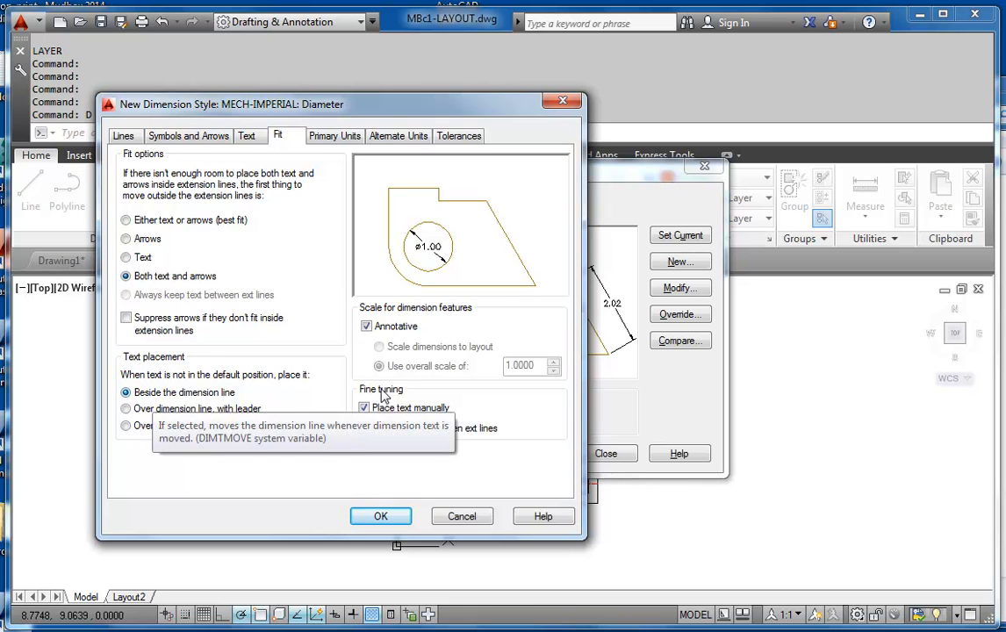
click(386, 519)
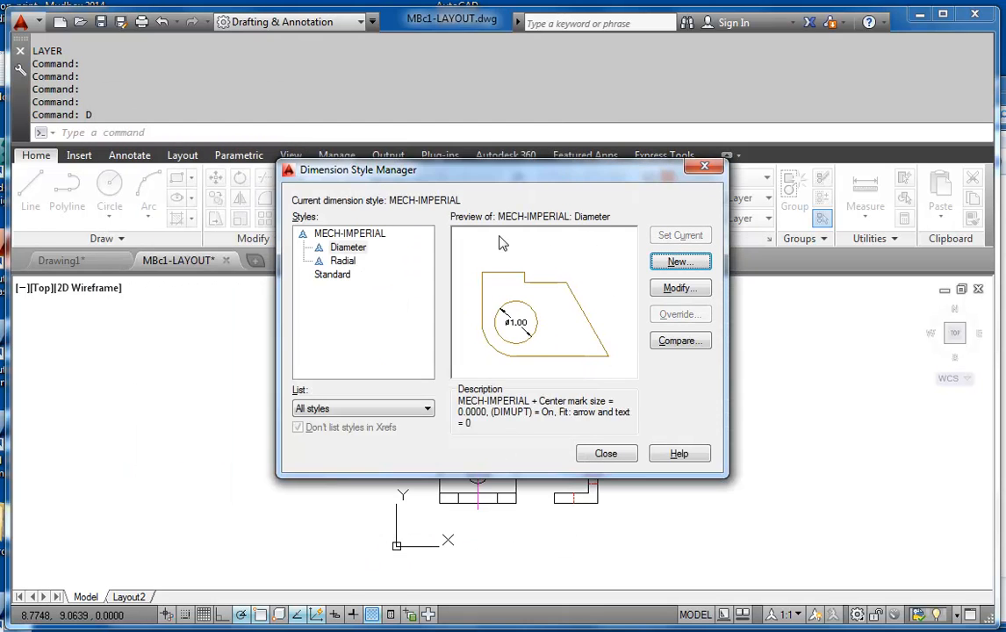
Make MECH-IMPERIAL the current dimension style and close the Dimension Style Manager
click(347, 233)
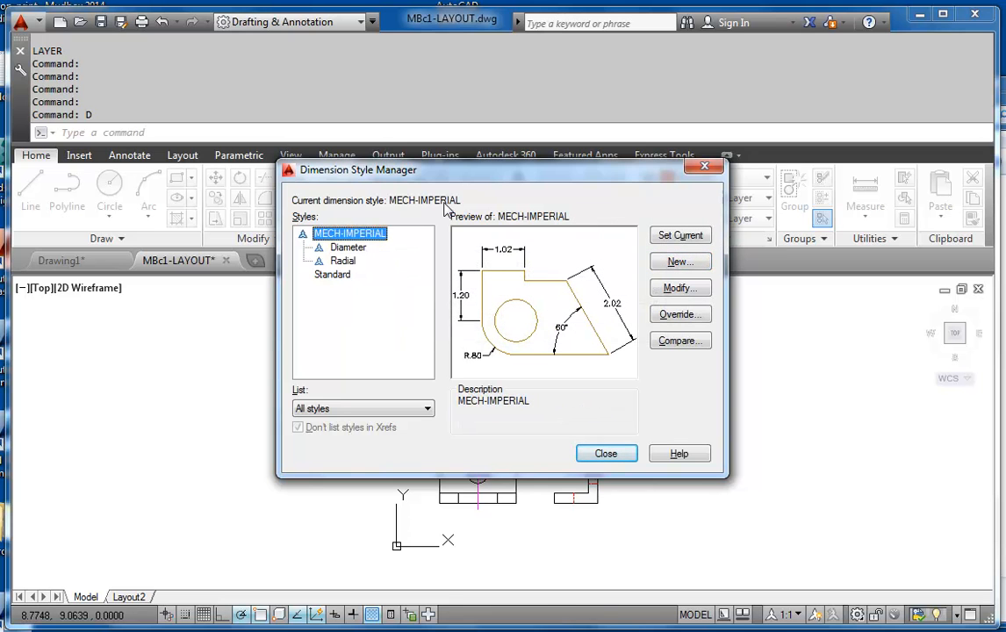
click(688, 240)
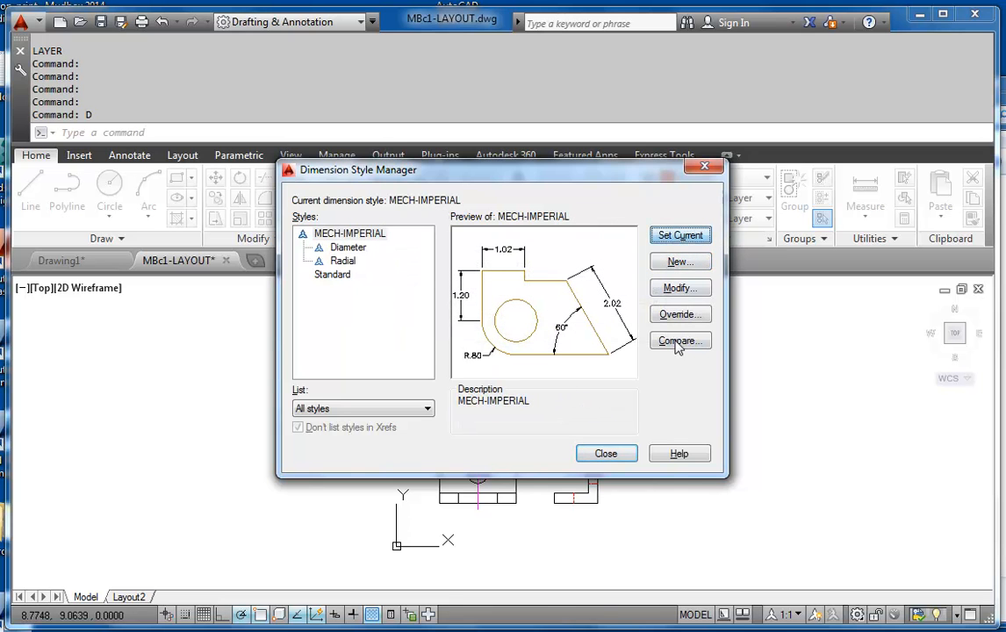
click(606, 455)
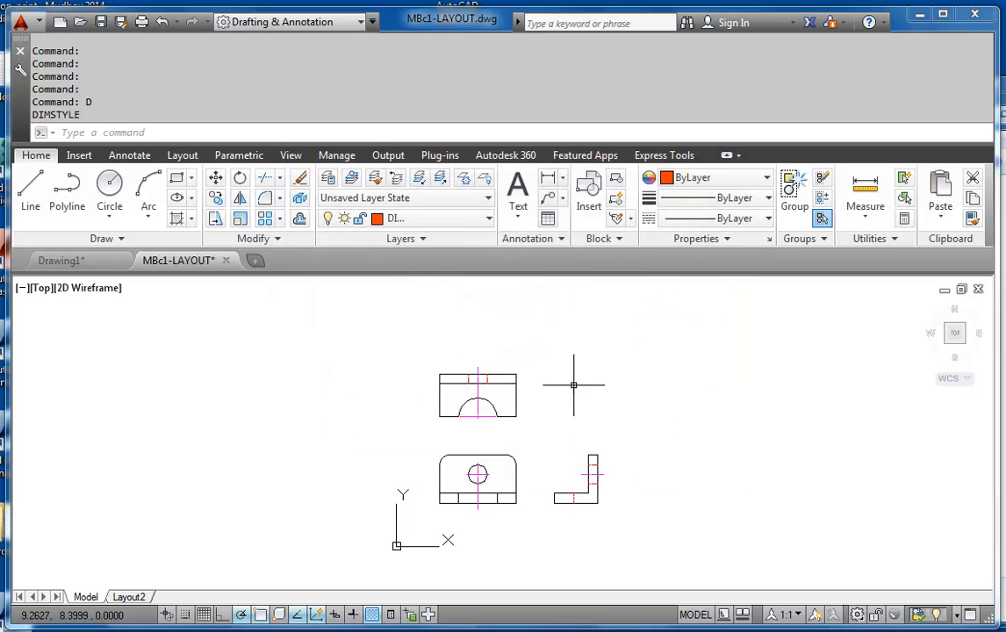
Switch to Handout01_AEDD105.pdf in Adobe Reader and examine the dimensioned example views and the dimensioning rules
middle_drag(523, 472, 505, 479)
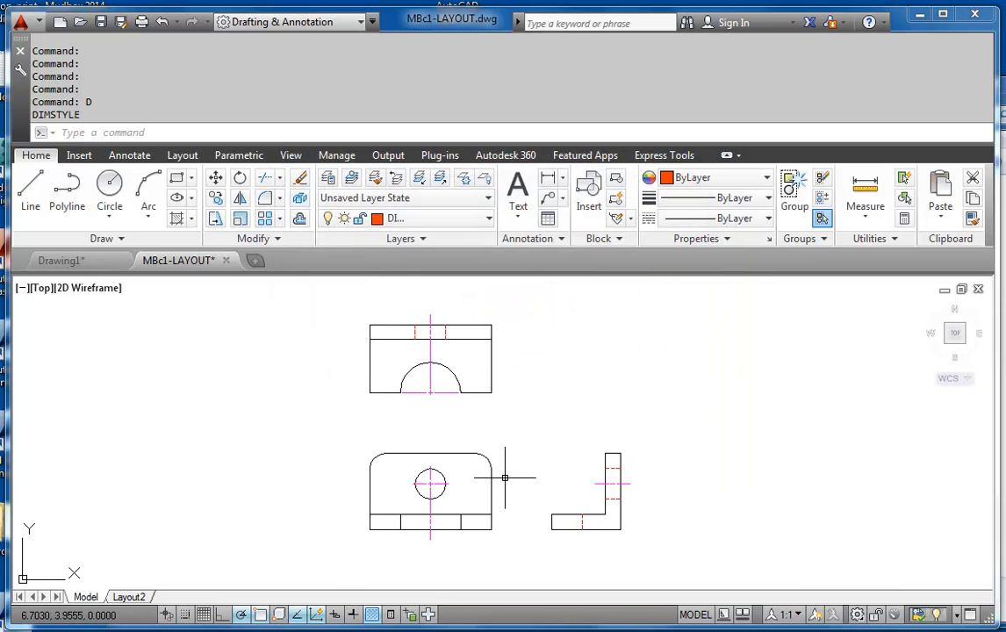
mouse_move(524, 428)
middle_down()
mouse_move(530, 407)
mouse_move(521, 465)
mouse_move(533, 467)
mouse_move(514, 443)
middle_up()
scroll(482, 439, up, 2)
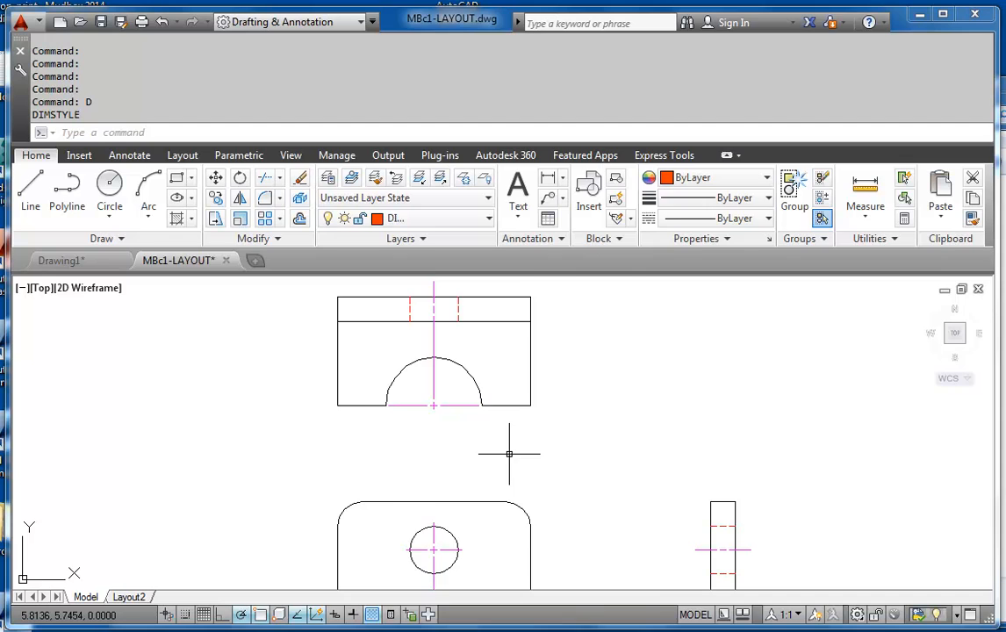
key(alt+Tab)
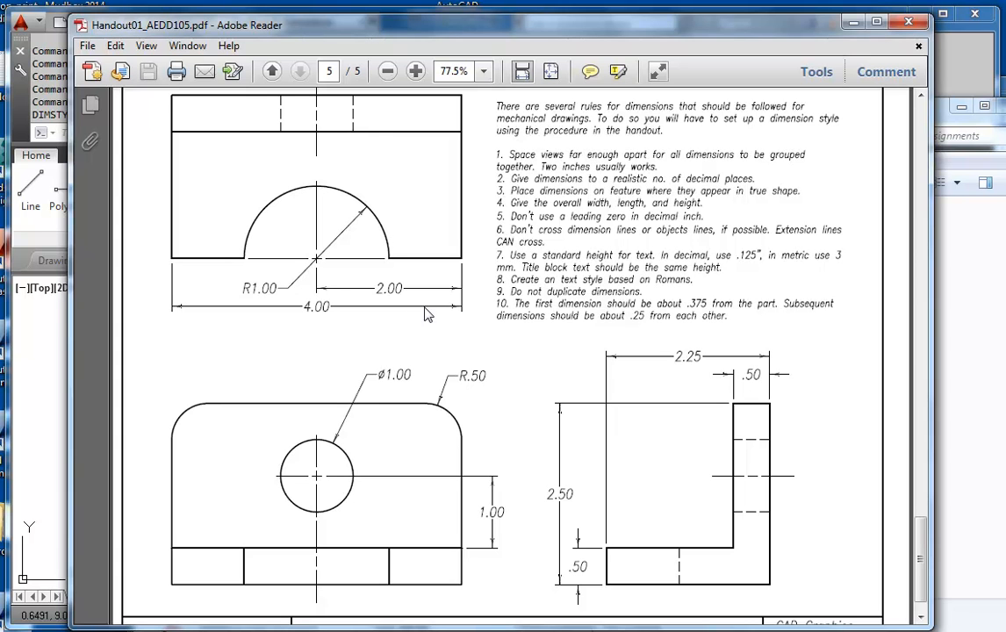
click(991, 365)
click(80, 356)
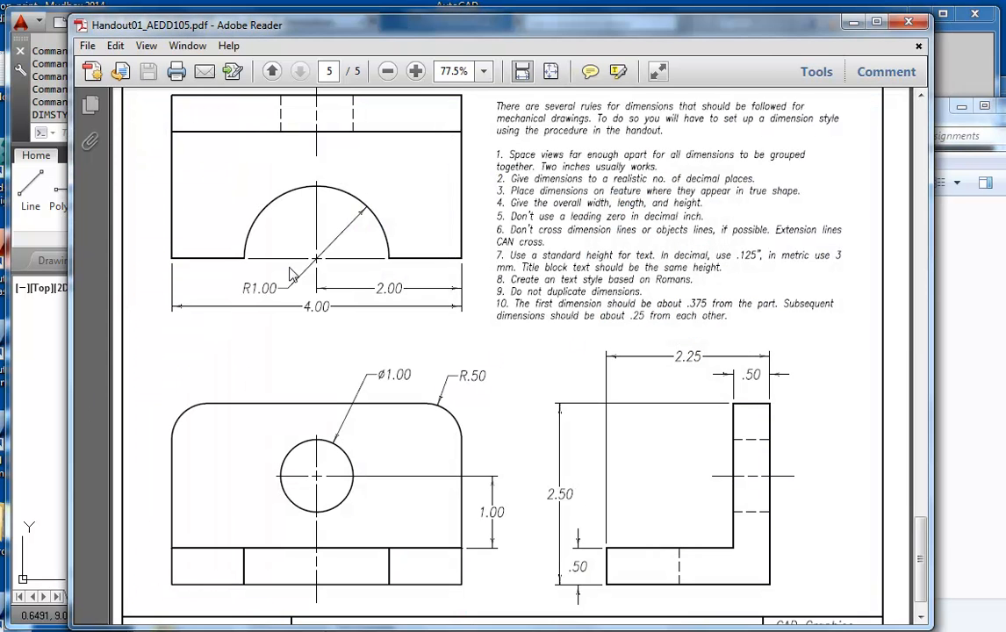
Switch to AutoCAD and add a linear dimension from the top view's lower-right corner to the vertical centerline, placed .375 below the part
mouse_move(240, 625)
click(319, 618)
scroll(515, 375, up, 4)
middle_drag(515, 386, 644, 497)
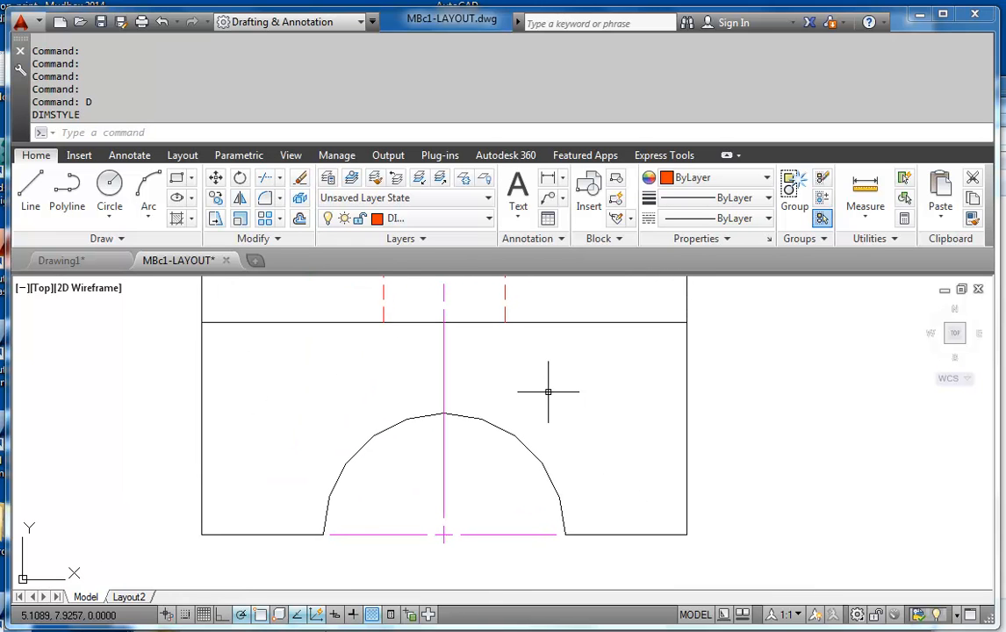
text(DLI)
key(Return)
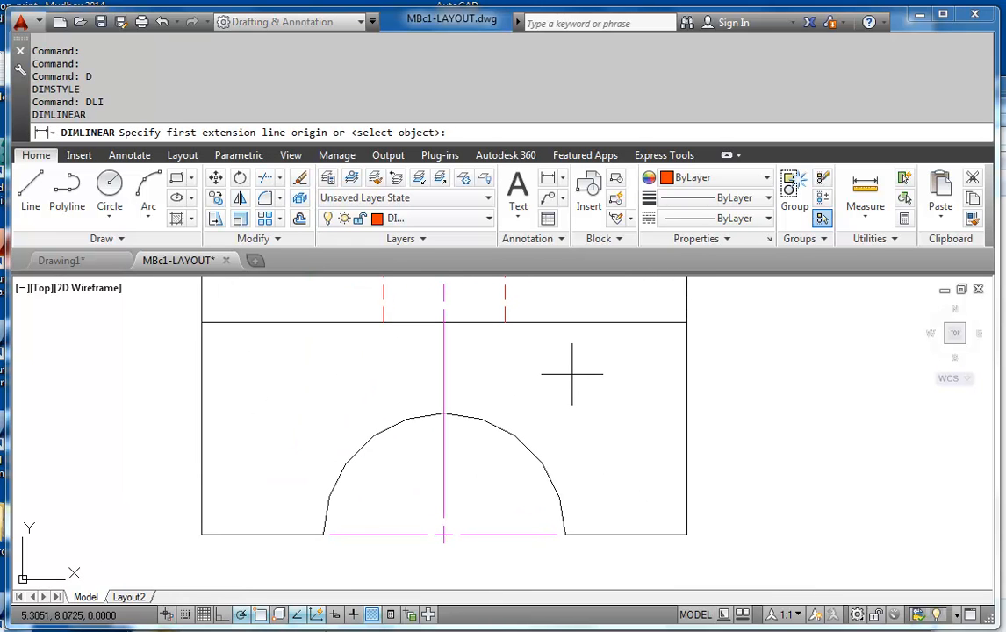
scroll(629, 398, down, 1)
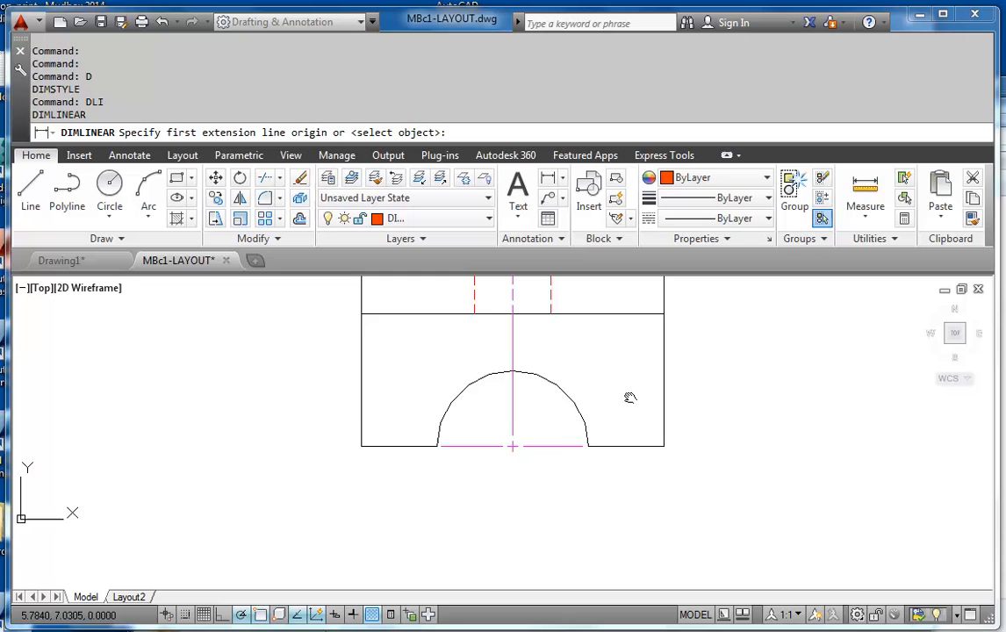
click(665, 448)
scroll(518, 479, up, 2)
scroll(518, 479, up, 1)
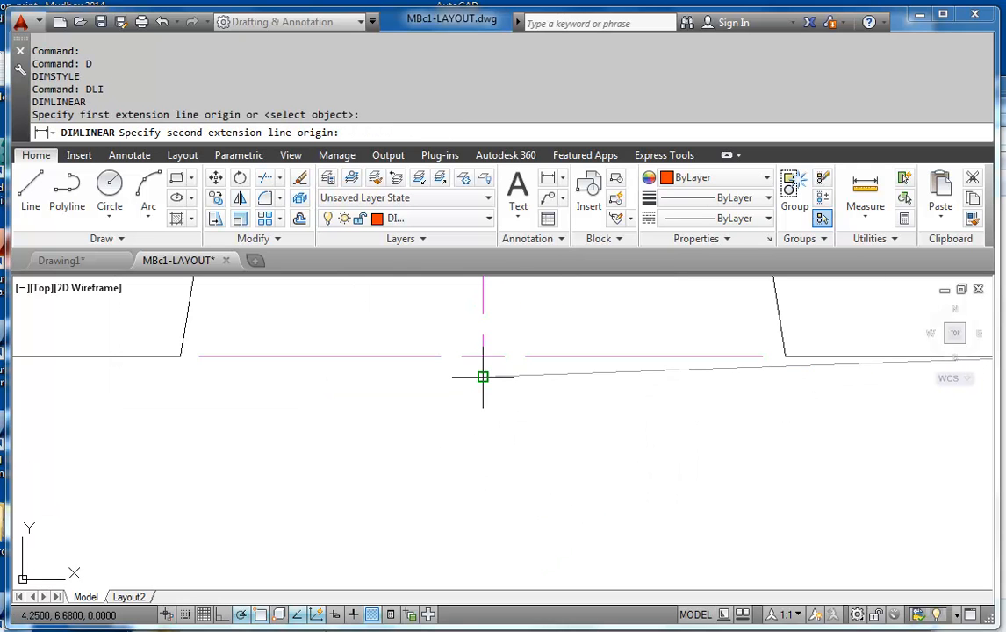
click(483, 377)
scroll(528, 498, down, 1)
middle_drag(555, 516, 516, 561)
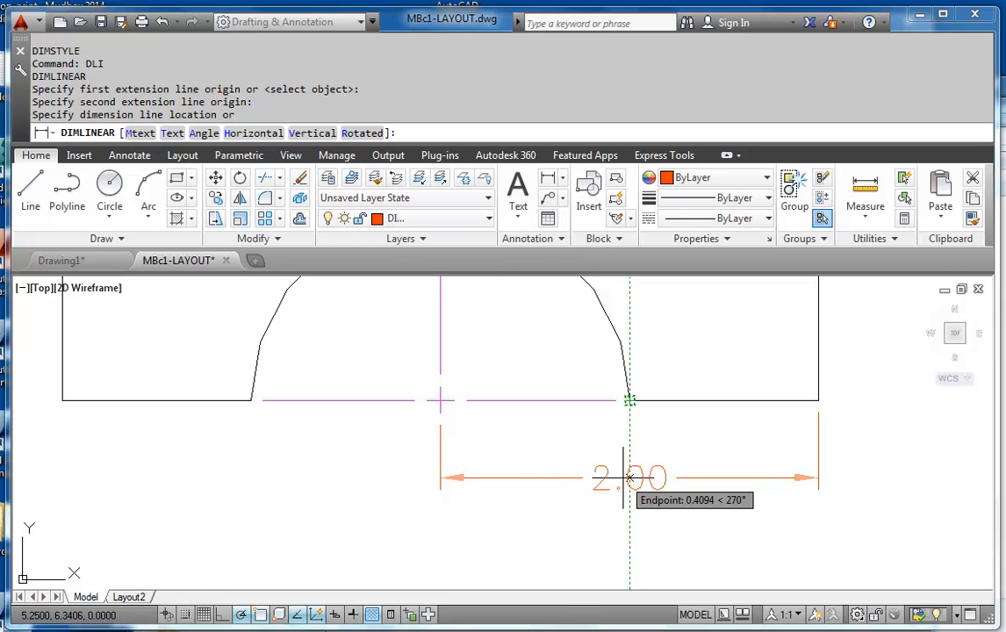
text(.375)
key(Return)
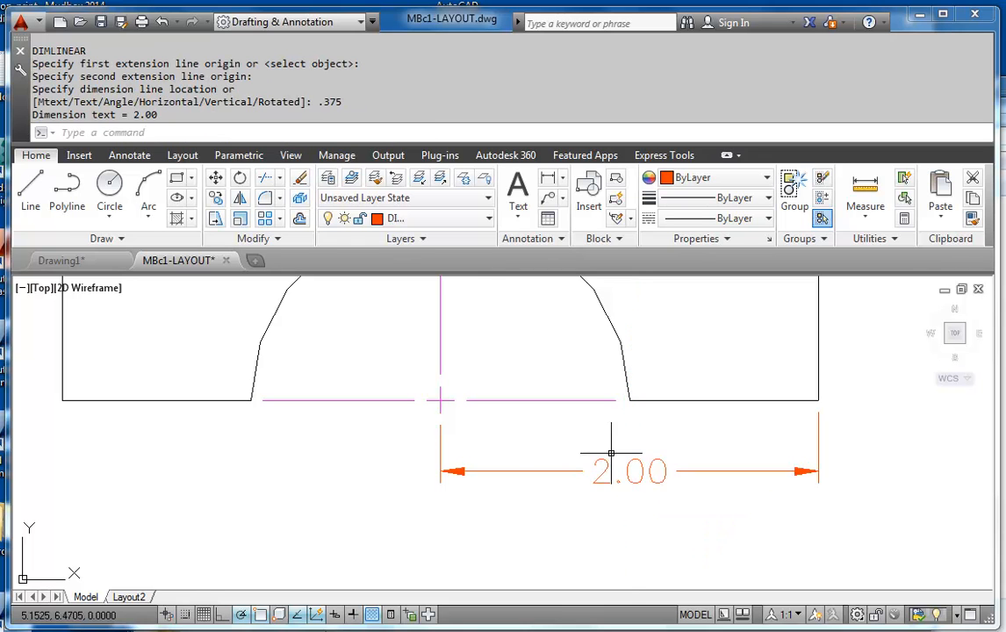
Add a baseline dimension from the 2.00 dimension to the part's lower-left corner for the overall width
scroll(611, 455, down, 4)
scroll(606, 457, up, 2)
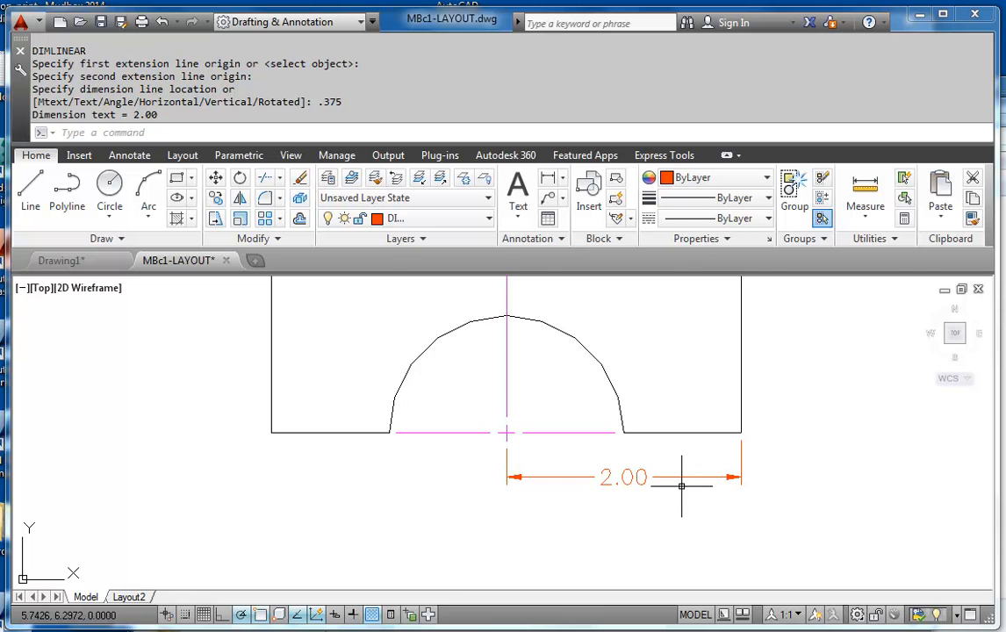
text(DBA)
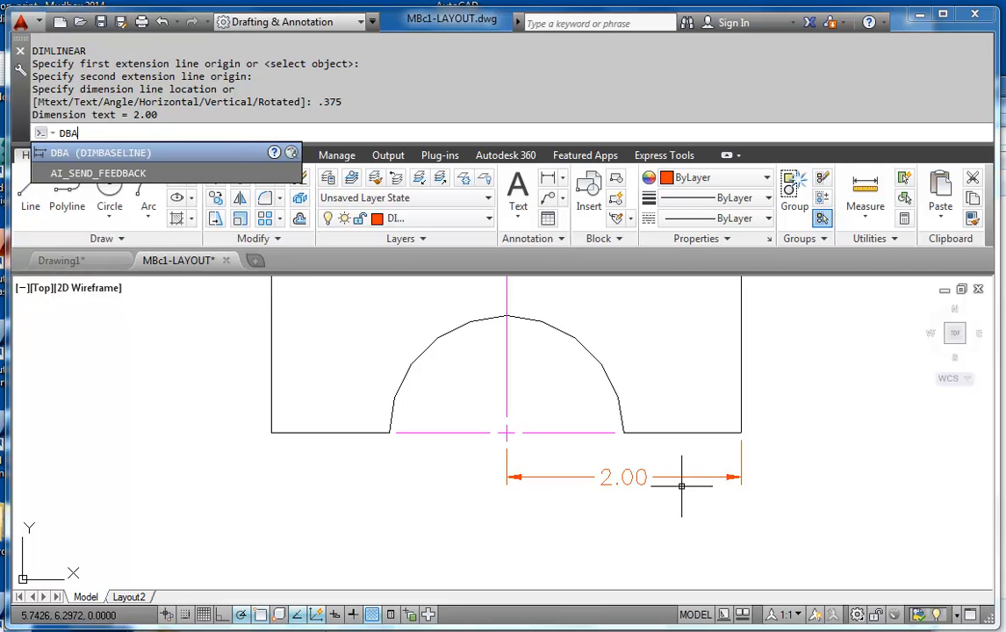
key(Return)
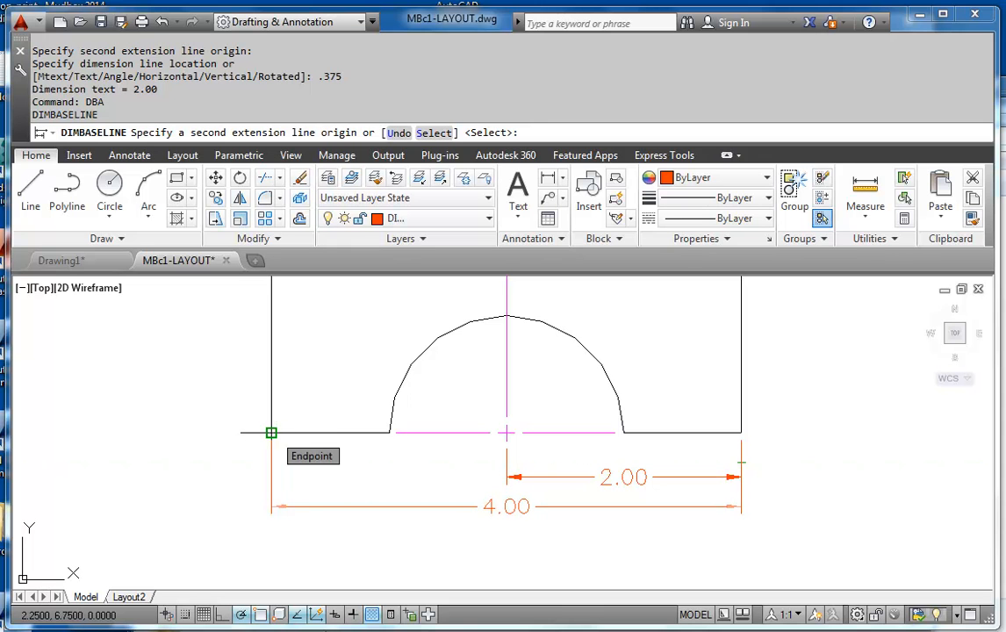
click(271, 432)
key(Escape)
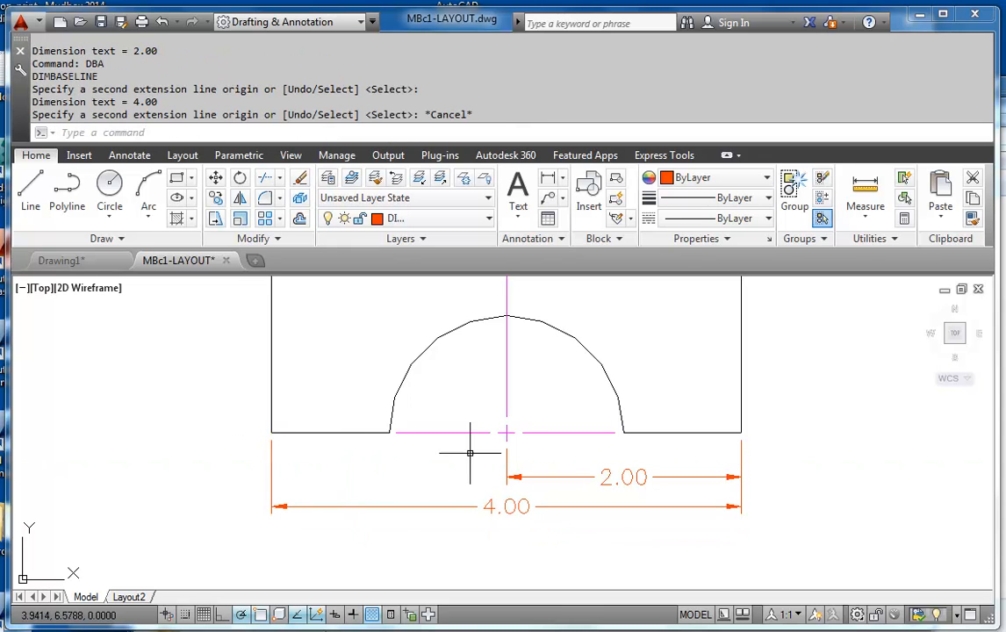
Add a radius dimension to the semicircular cutout, placing its text inside the arc
scroll(579, 372, up, 2)
middle_drag(579, 373, 618, 347)
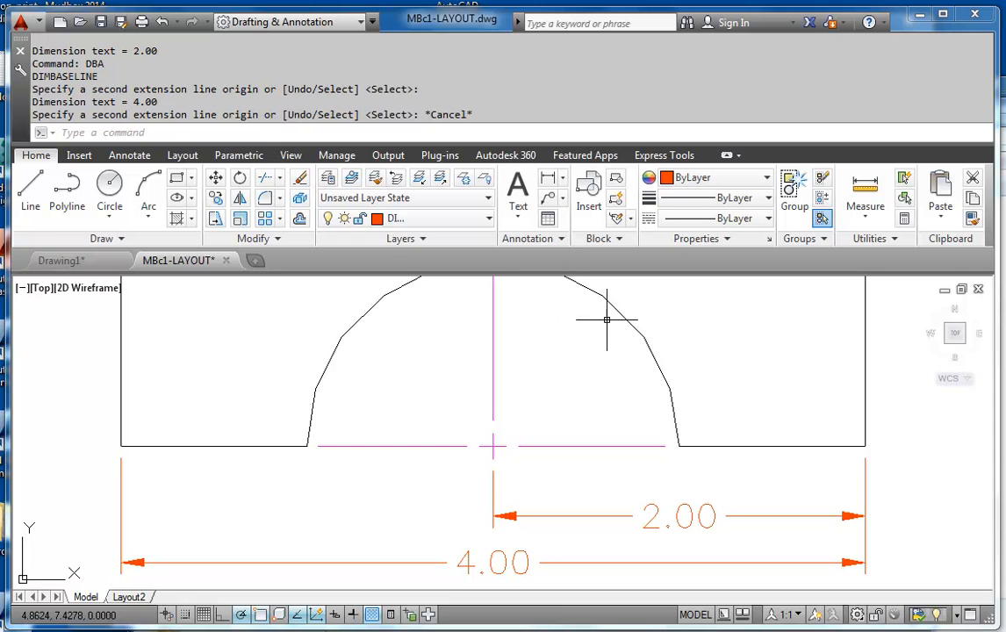
scroll(504, 424, down, 2)
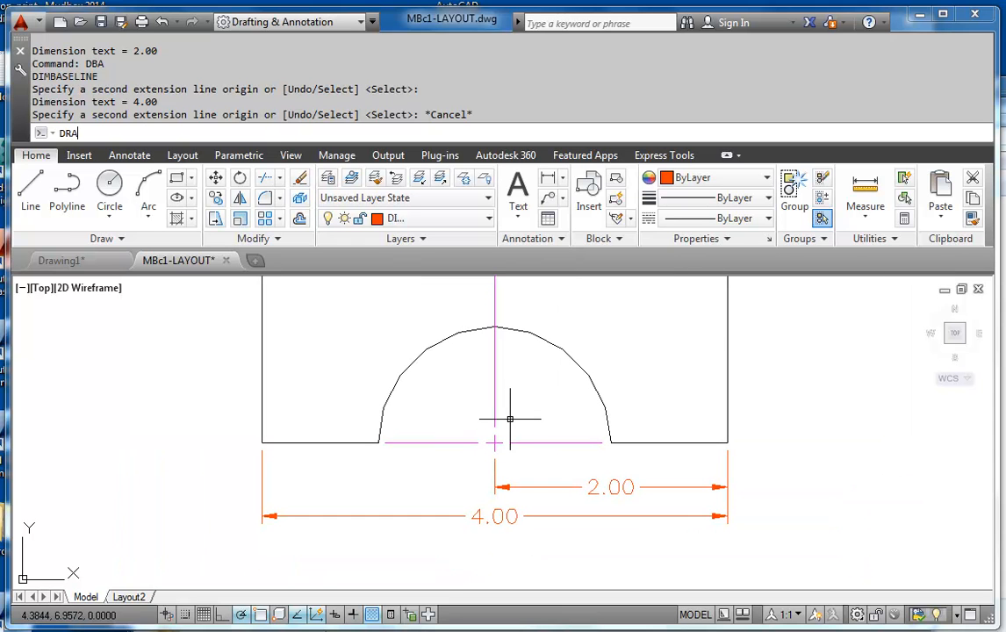
text(DRA)
key(Return)
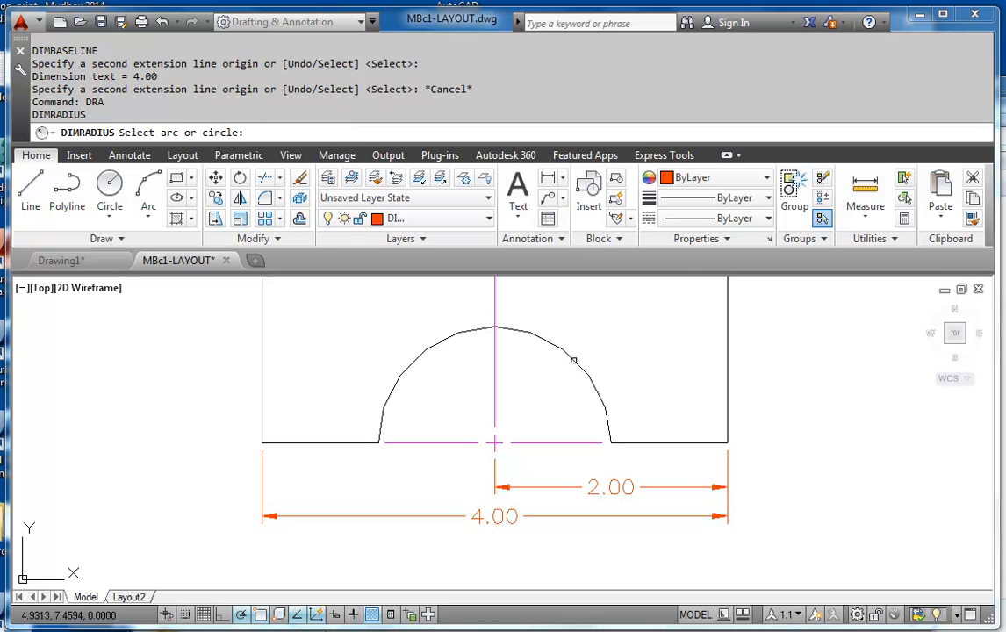
click(573, 359)
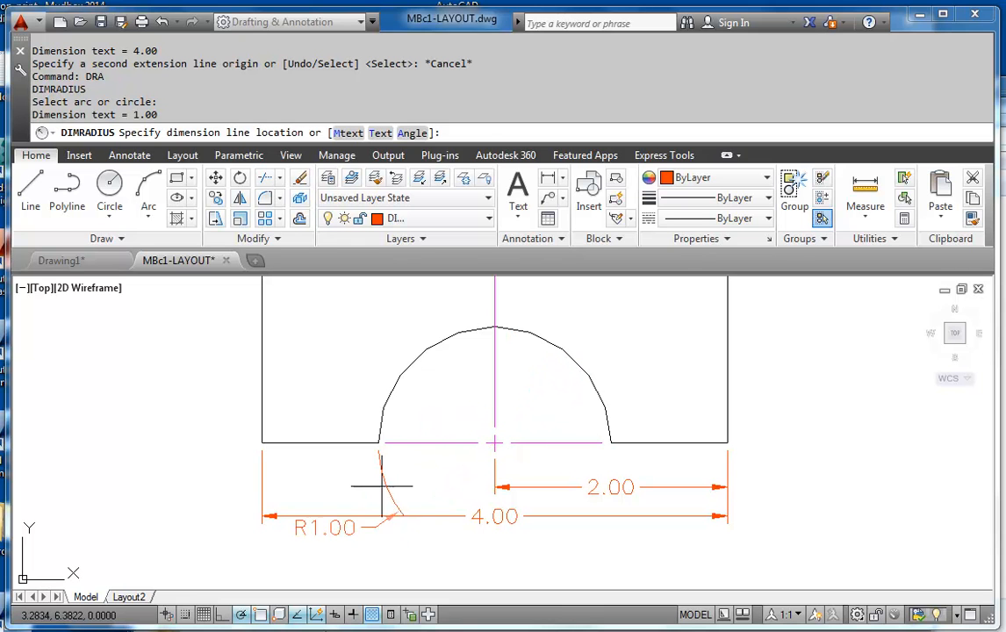
click(519, 418)
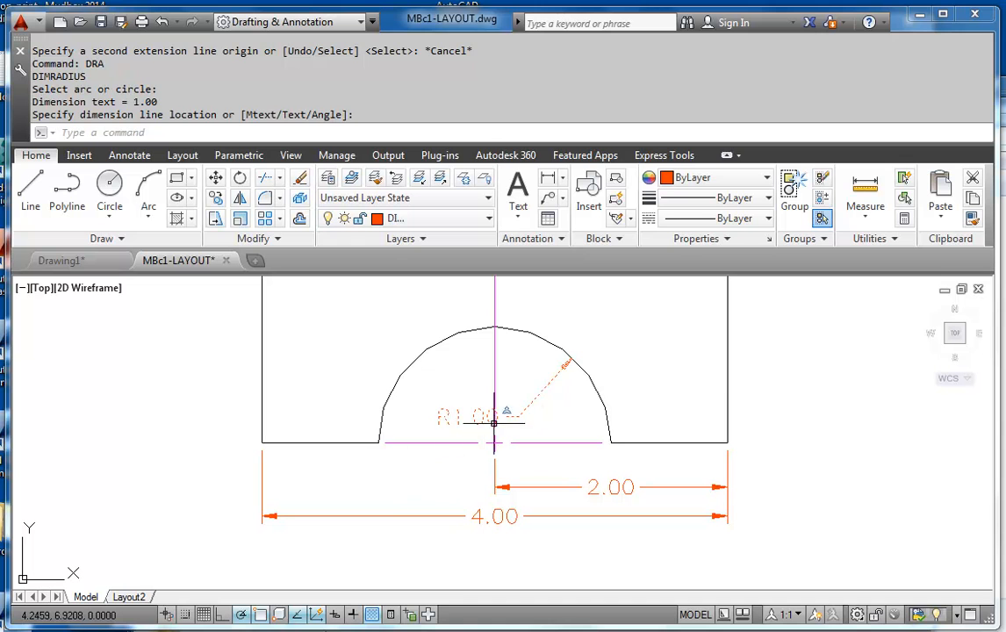
Try to stretch the radius dimension's text below the cutout, and undo the last two operations
click(518, 416)
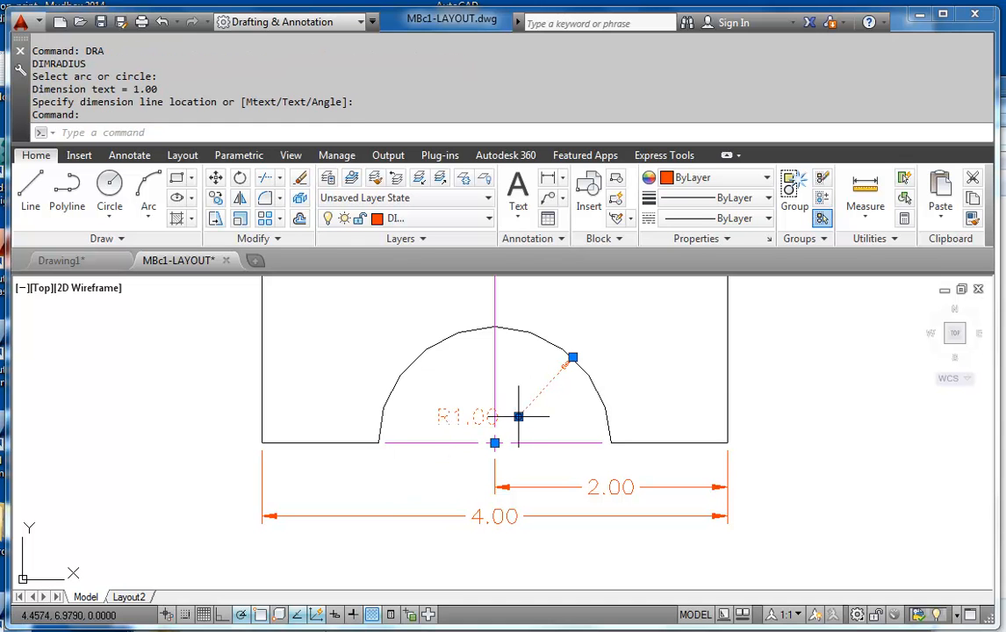
click(518, 417)
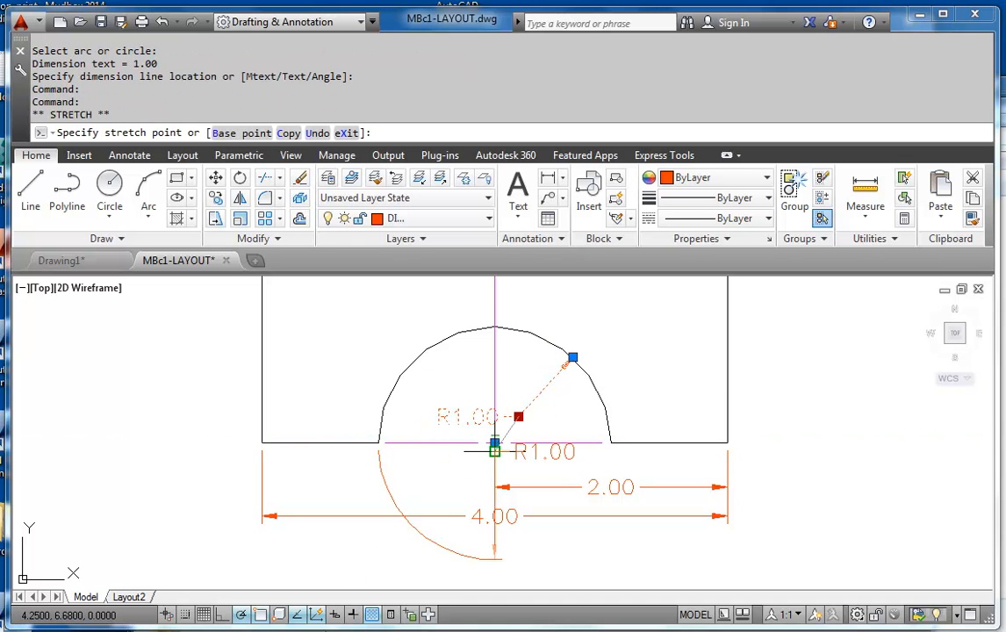
key(ctrl+z)
key(ctrl+z)
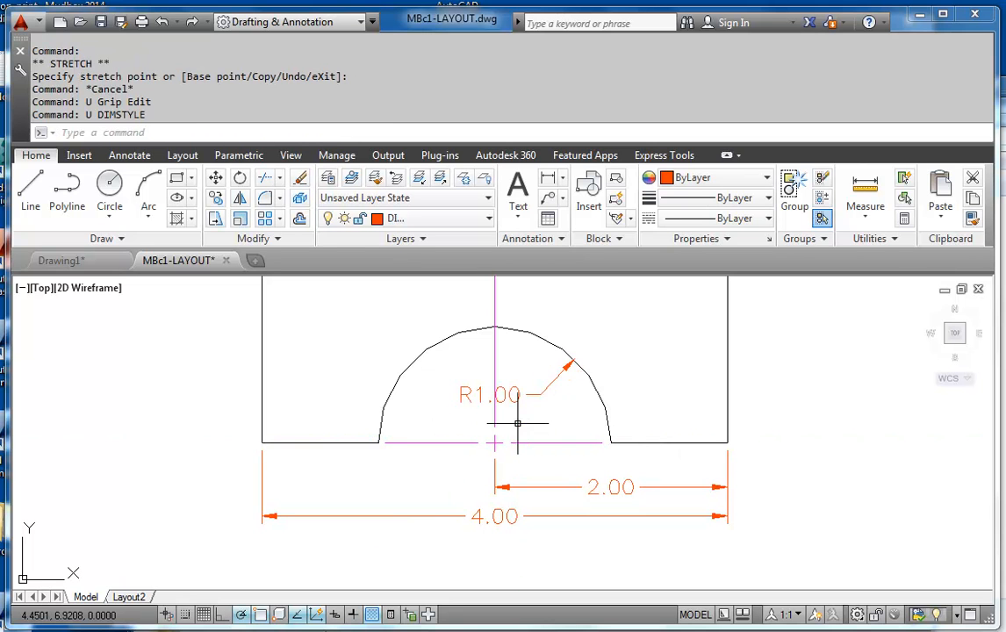
Move the radius dimension's text closer to the arc's center and try a stretch beyond the center
click(555, 365)
click(540, 394)
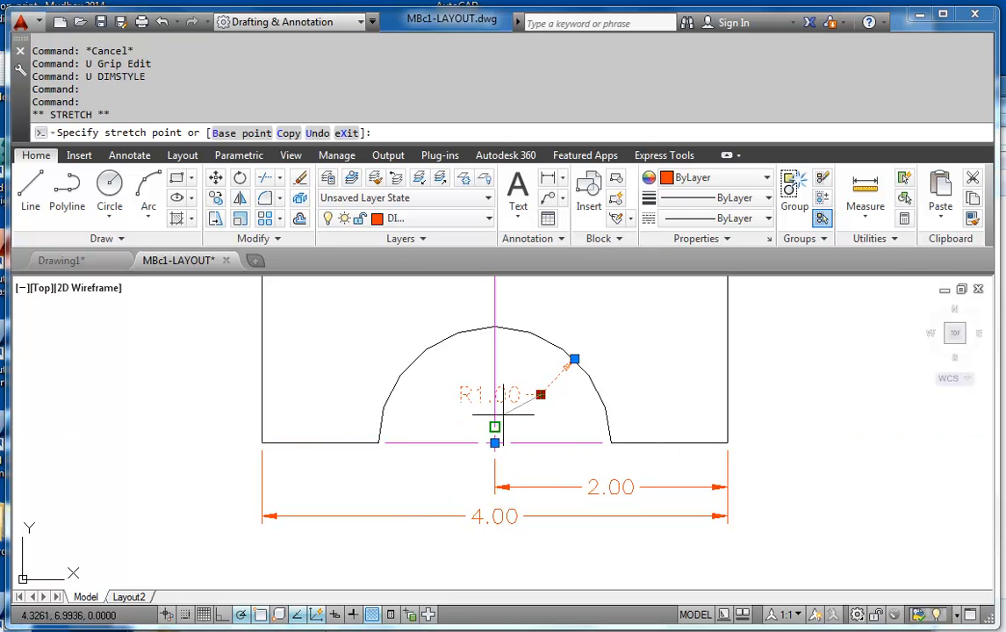
click(518, 417)
click(518, 418)
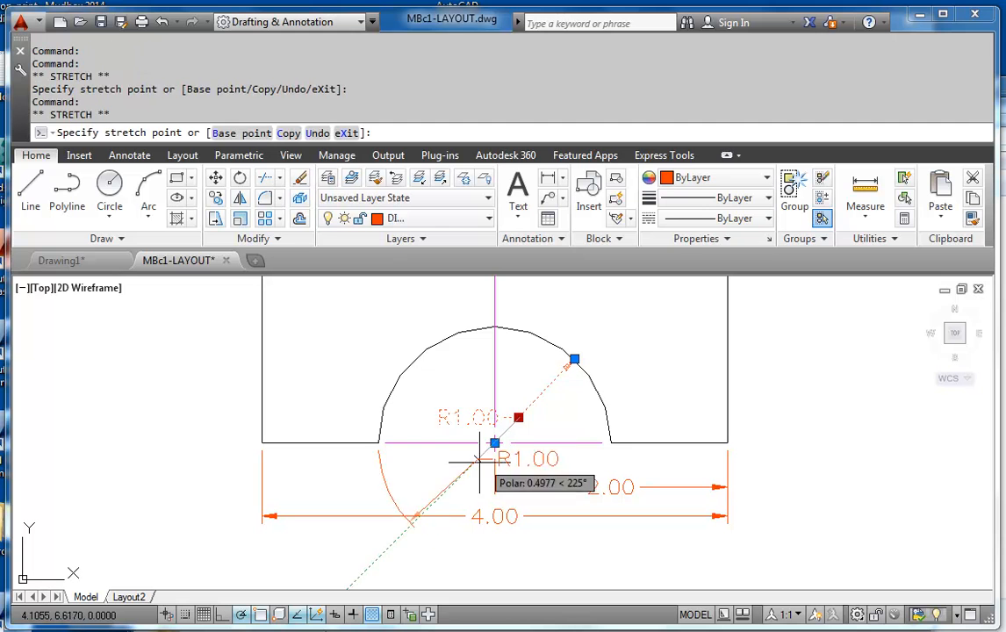
click(518, 418)
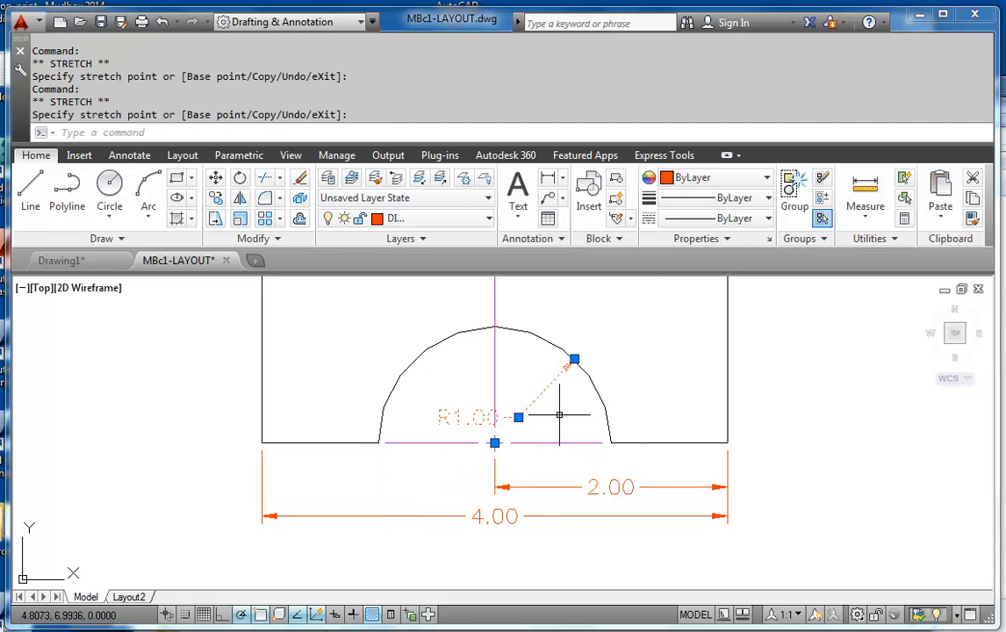
key(Escape)
Modify the Radial sub-style of MECH-IMPERIAL to suppress extension line 1, and close the Dimension Style Manager
text(d)
key(Return)
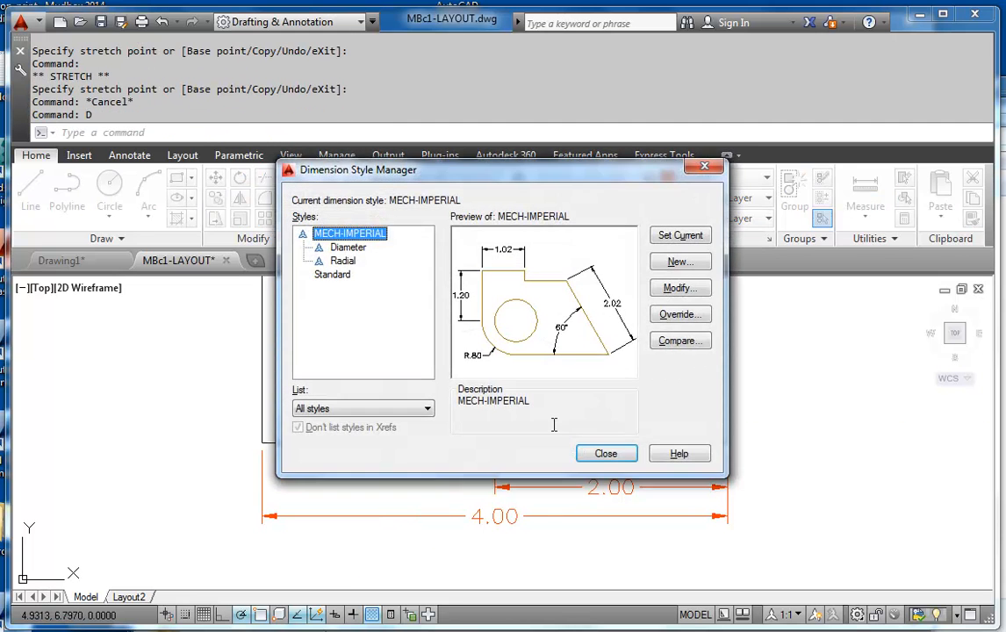
click(342, 260)
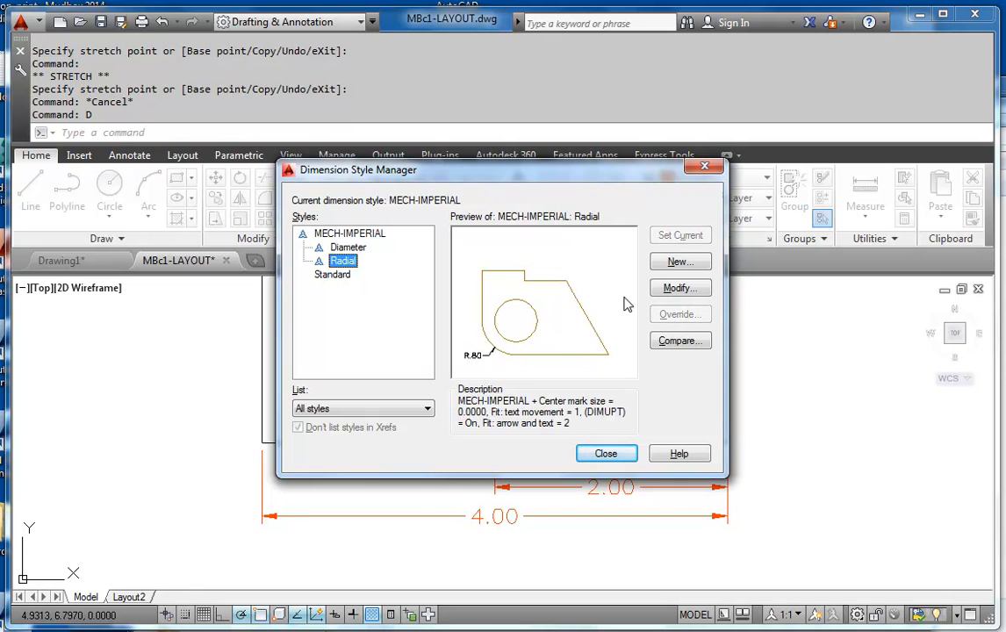
click(680, 289)
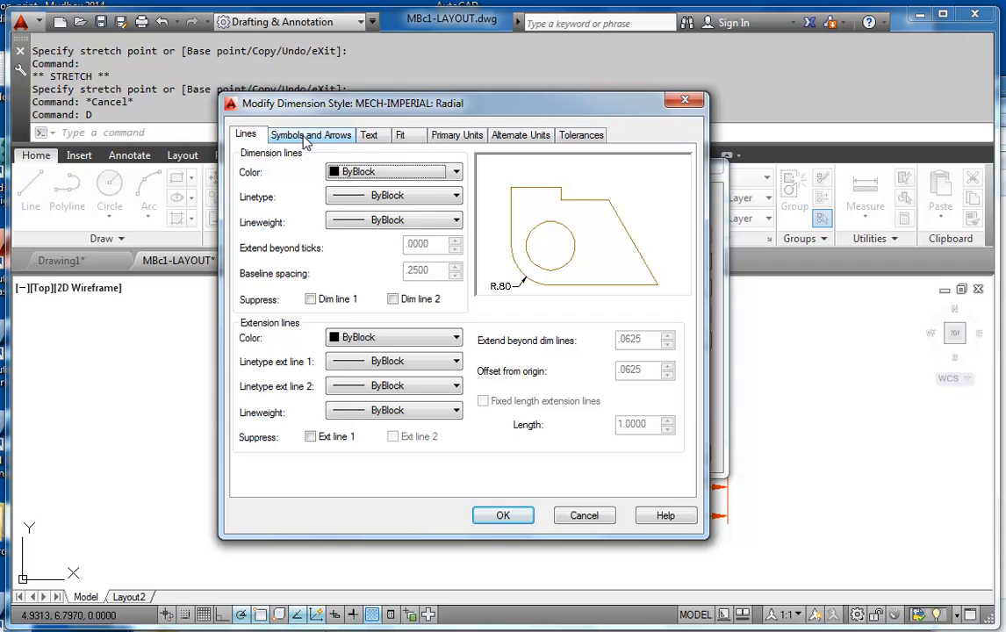
click(311, 437)
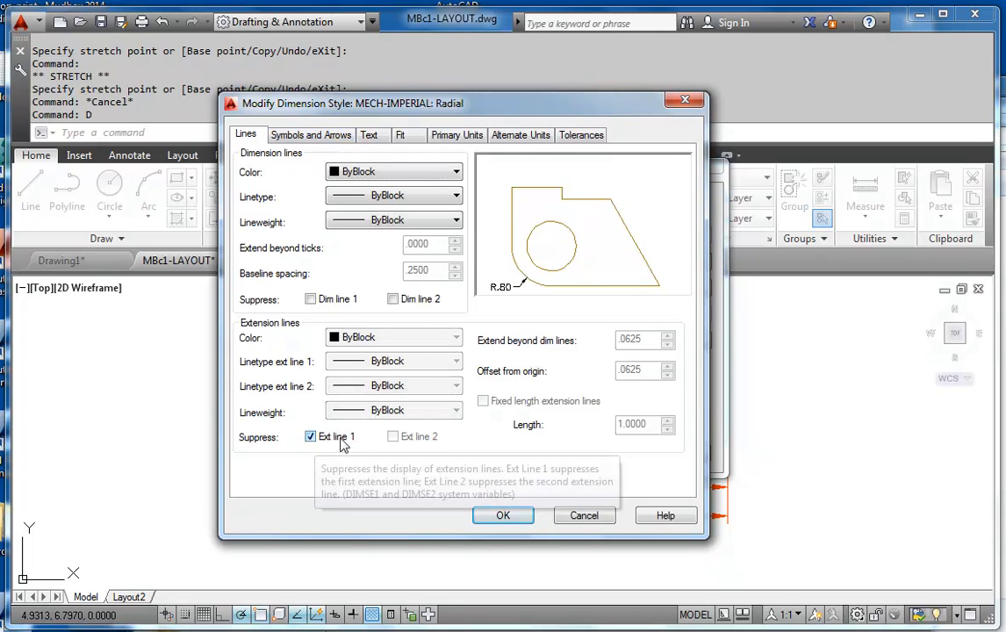
click(503, 516)
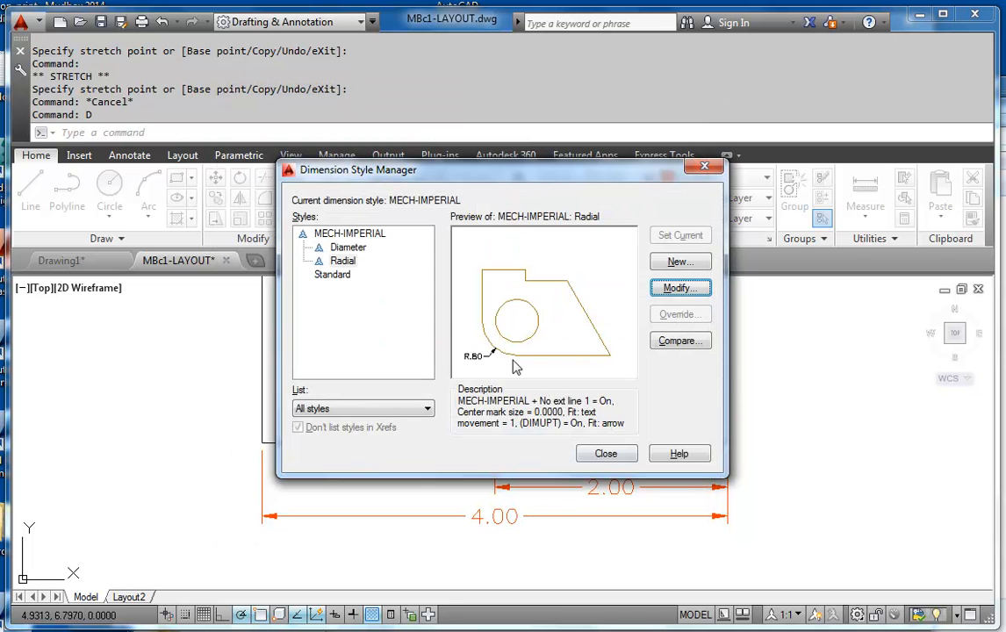
click(610, 456)
Move the radius dimension's text through the arc's center to below the part, level with the 2.00 dimension
click(546, 393)
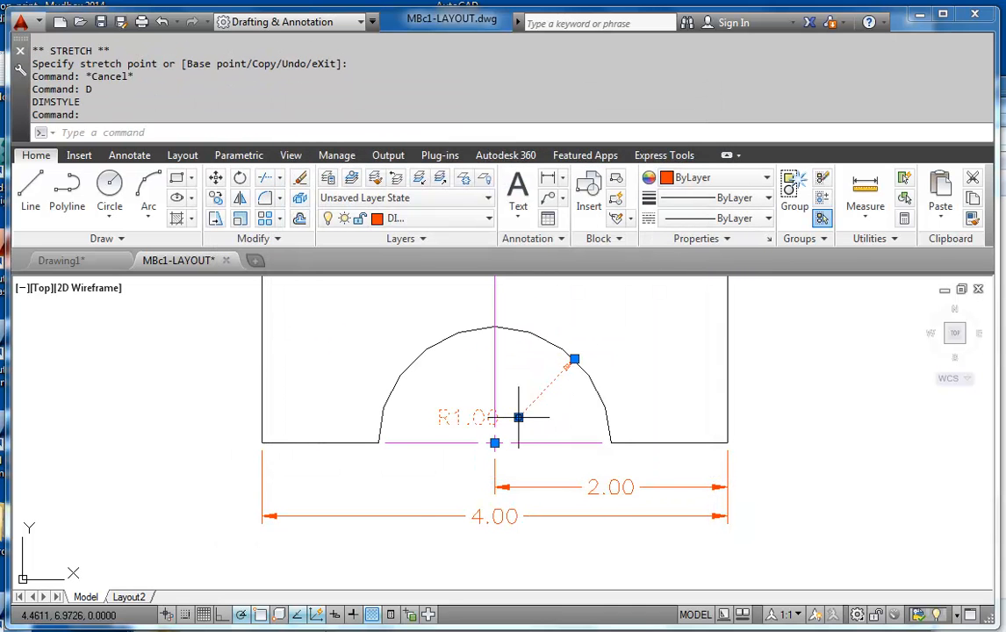
click(519, 418)
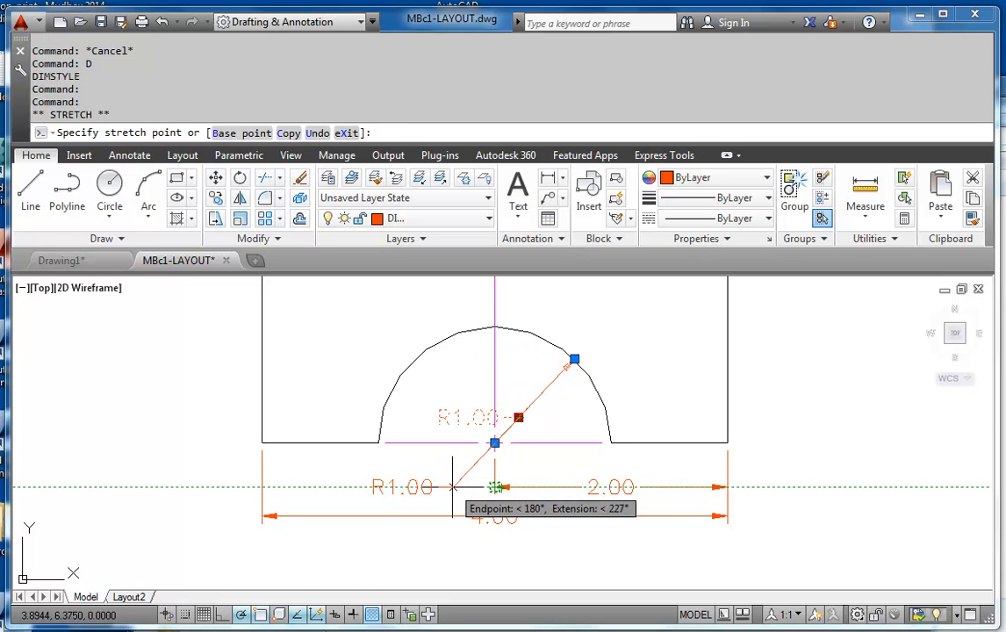
click(452, 489)
key(Escape)
Draw a quick leader arrow from the cutout arc's edge along the radius dimension line, using the Nearest snap for its second point
scroll(571, 461, up, 4)
scroll(500, 492, down, 4)
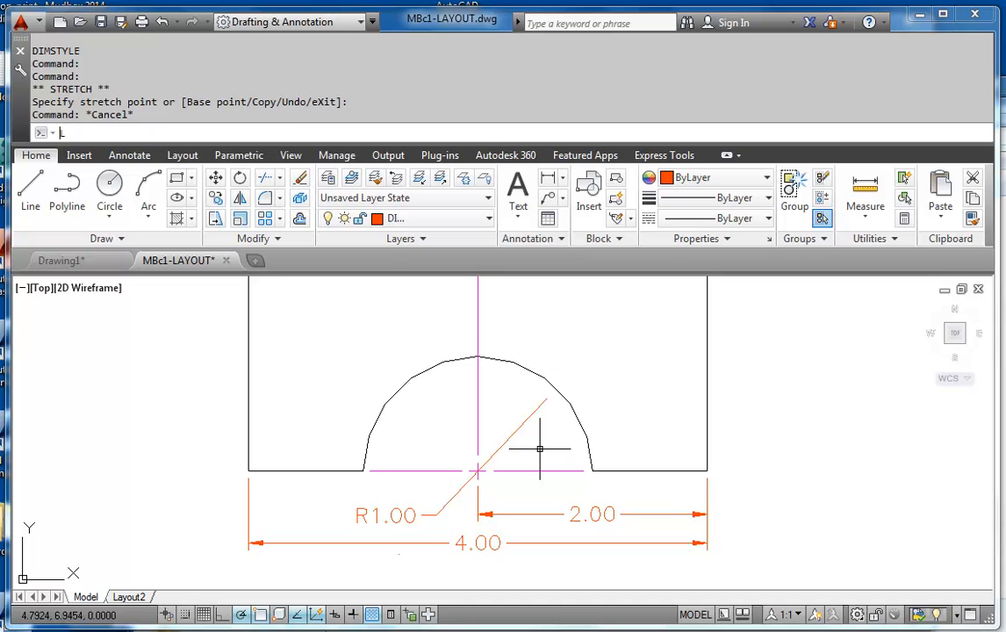
text(le)
key(Return)
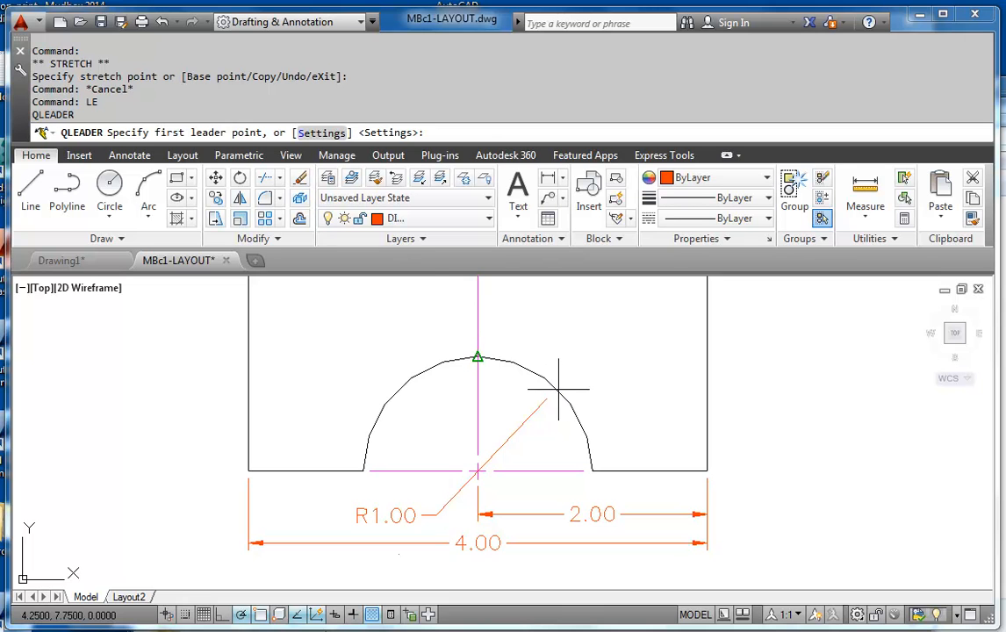
scroll(558, 387, up, 3)
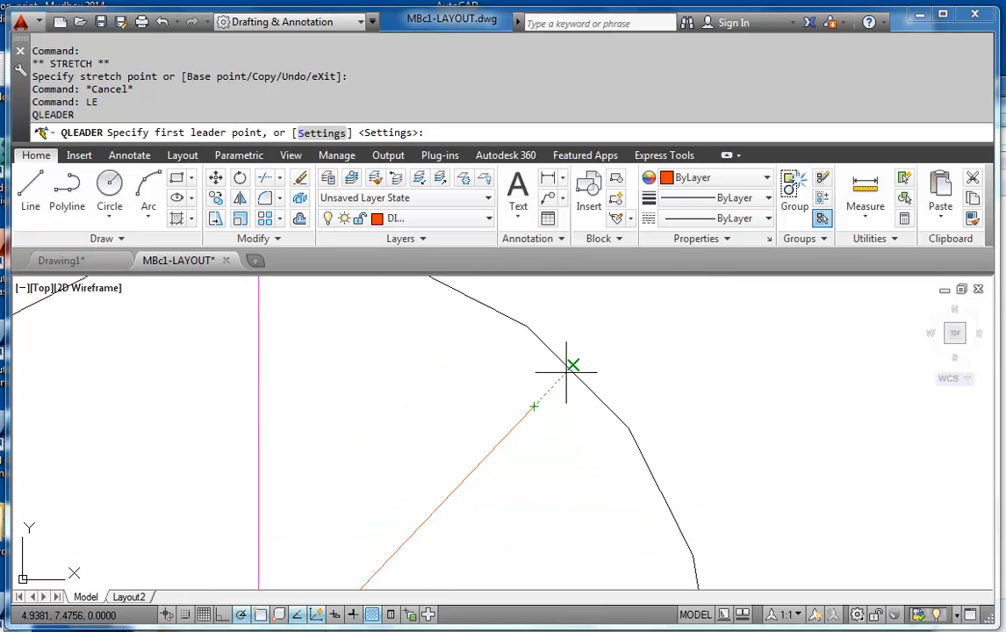
click(573, 365)
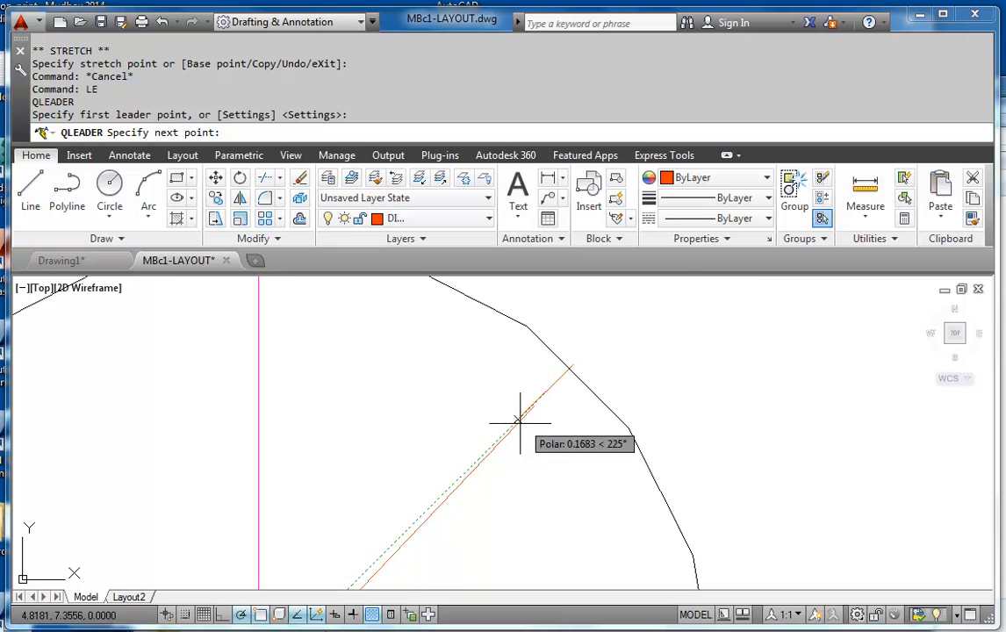
scroll(501, 452, down, 3)
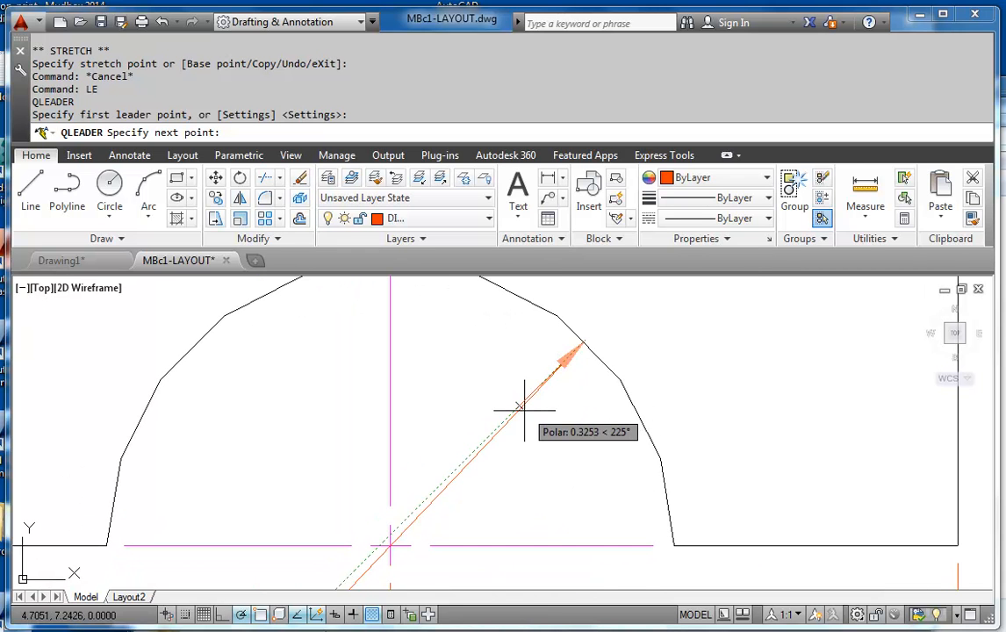
text(NEA)
key(Return)
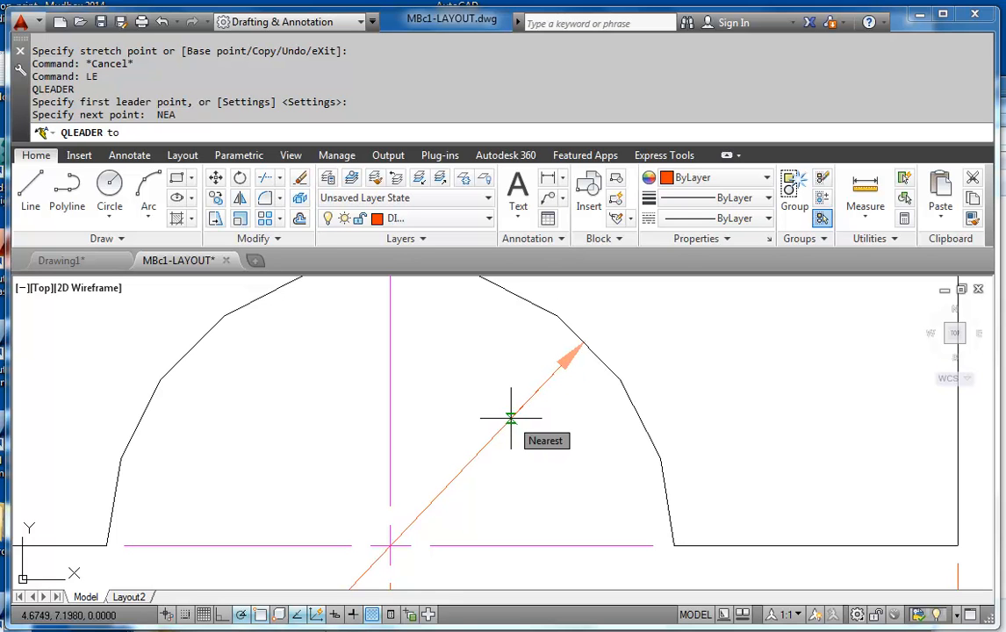
click(511, 419)
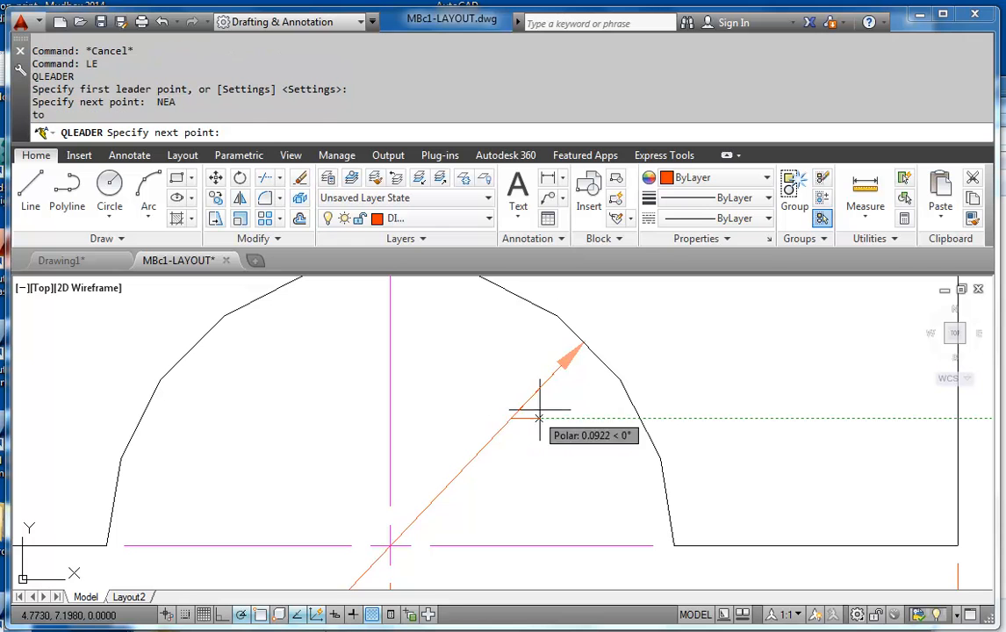
key(Escape)
Add a horizontal linear dimension across the top of the side view's vertical leg, offset .375 above the edge
scroll(585, 421, down, 4)
middle_drag(585, 439, 471, 375)
scroll(576, 425, down, 4)
mouse_move(570, 505)
middle_down()
mouse_move(566, 434)
mouse_move(460, 419)
middle_up()
scroll(575, 421, up, 2)
mouse_move(568, 425)
middle_down()
mouse_move(542, 450)
mouse_move(542, 427)
middle_up()
scroll(542, 445, down, 2)
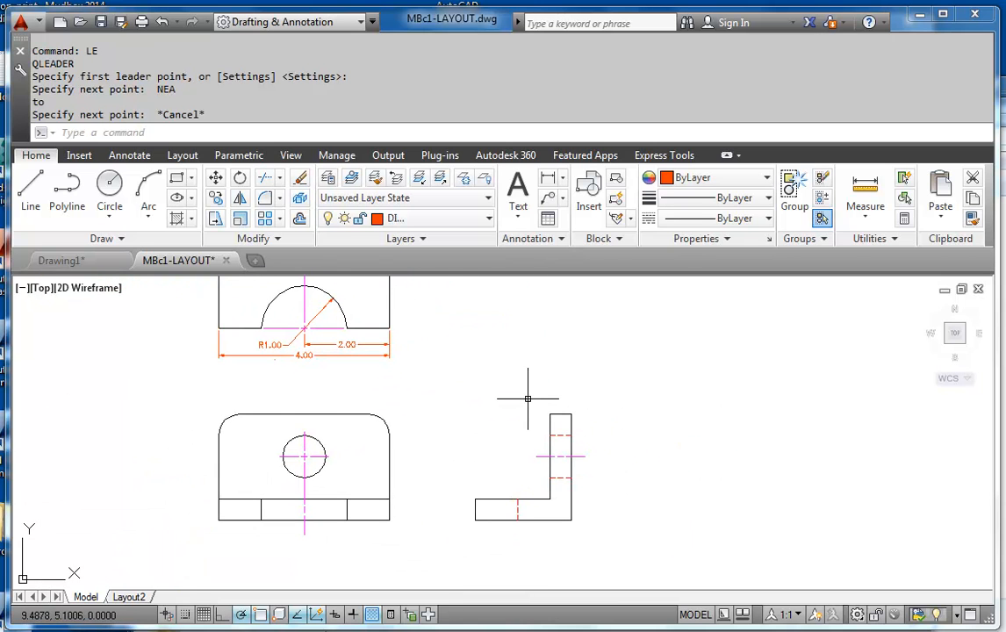
key(Return)
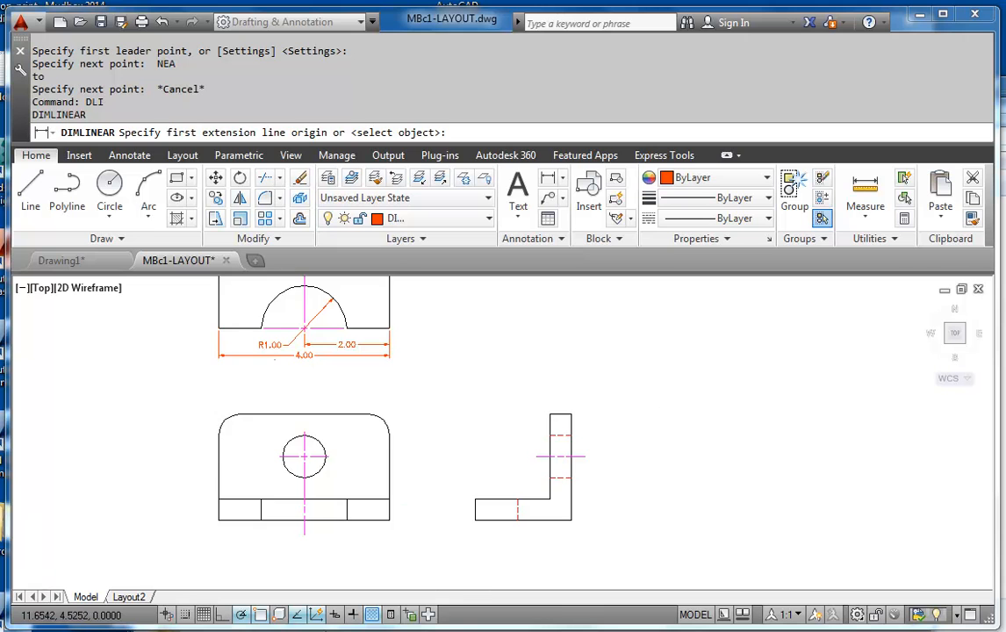
scroll(623, 423, up, 4)
click(490, 399)
click(435, 398)
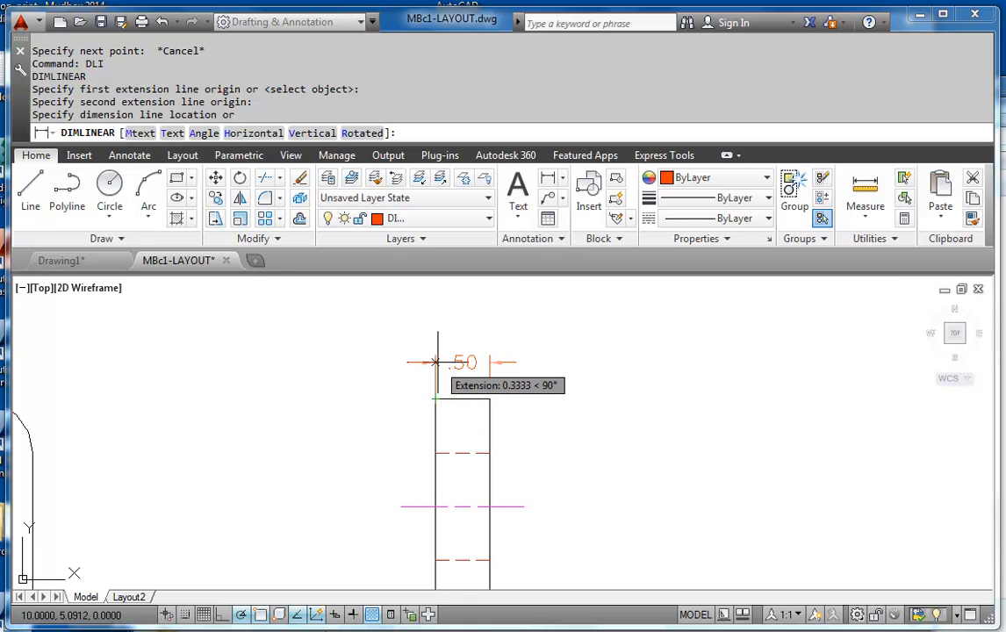
text(.375)
key(Return)
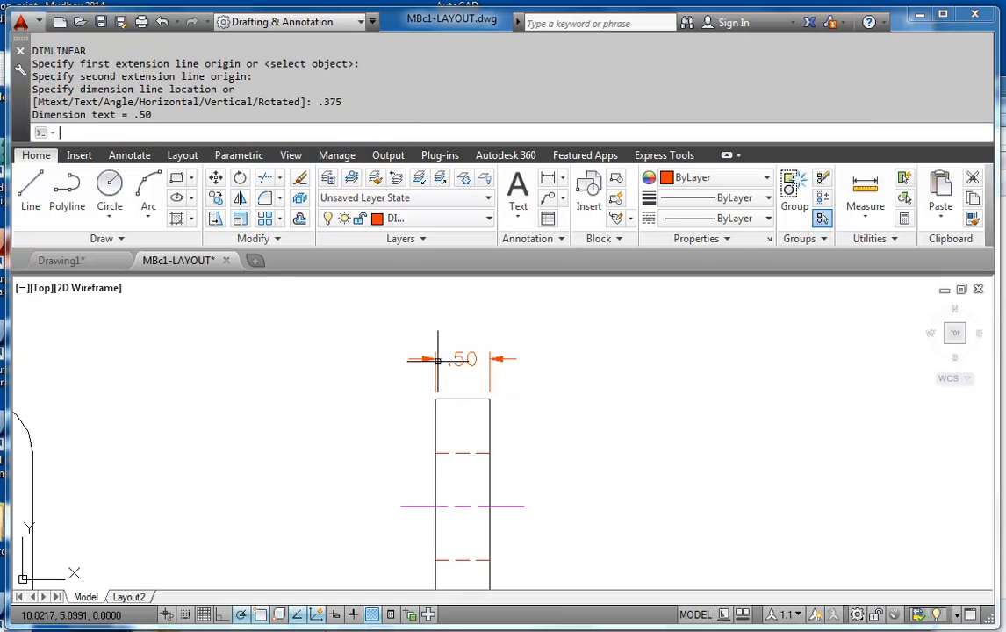
Add a vertical linear dimension for the base thickness at the side view's free end, offset .375 outside the part
scroll(519, 342, down, 5)
scroll(445, 504, up, 3)
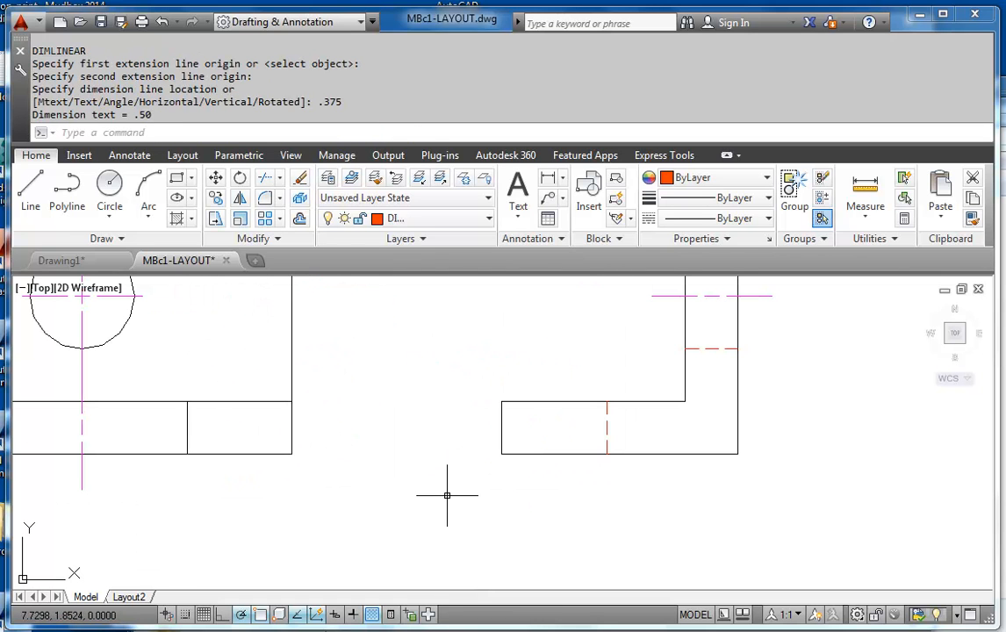
text(DLI)
key(Return)
click(501, 439)
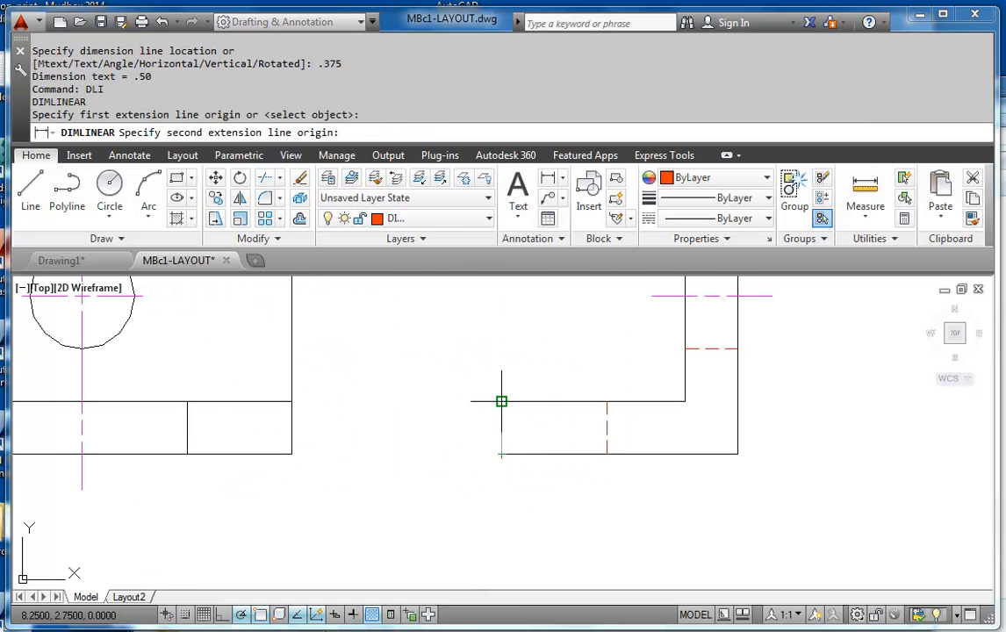
click(502, 402)
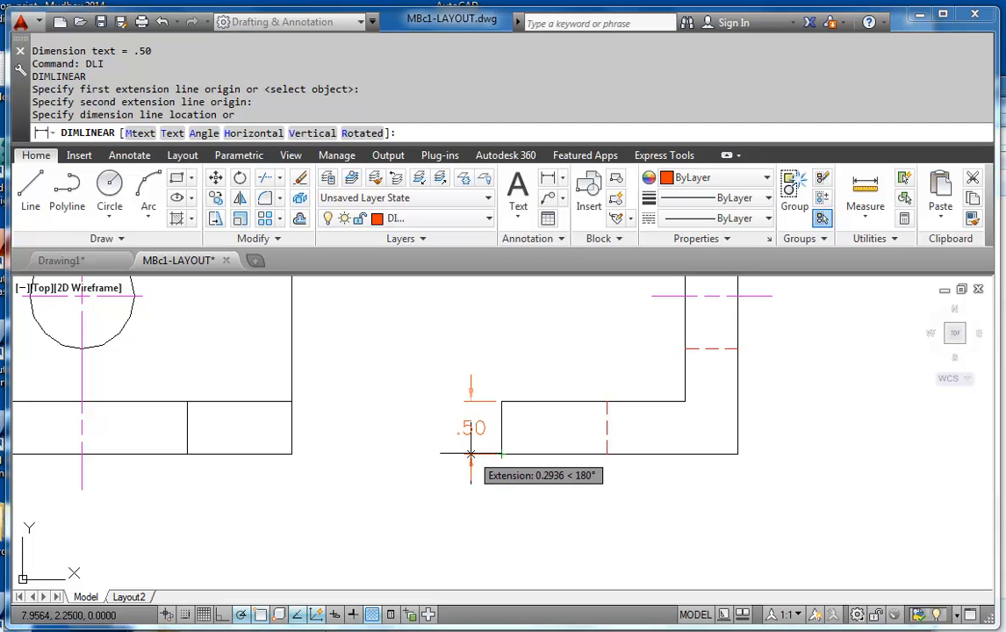
text(.375)
key(Return)
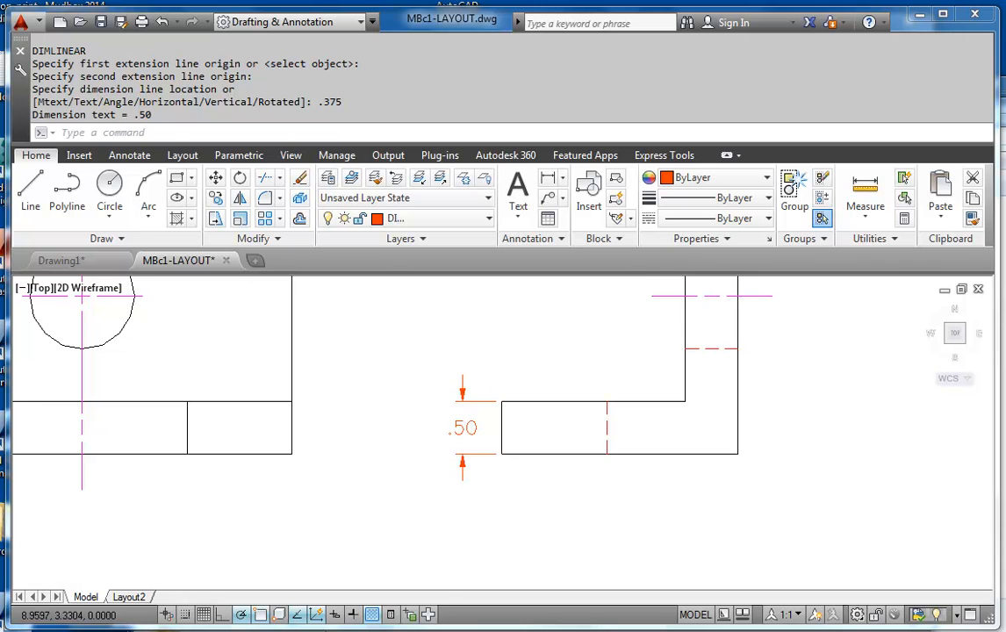
Add a baseline dimension from the base thickness dimension to the top corner of the side view's vertical leg
scroll(554, 399, down, 4)
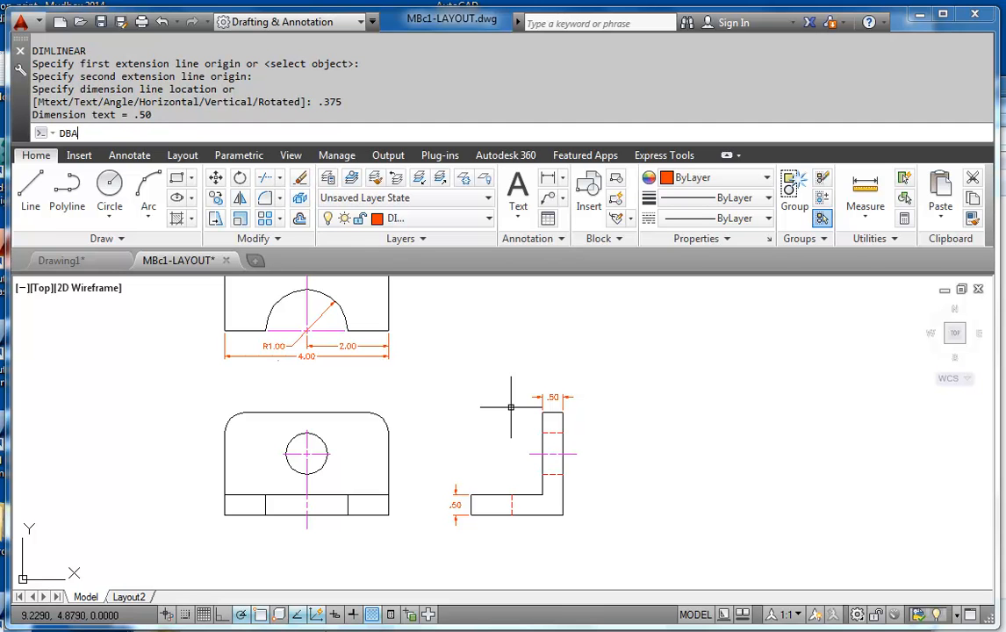
key(BackSpace)
key(Return)
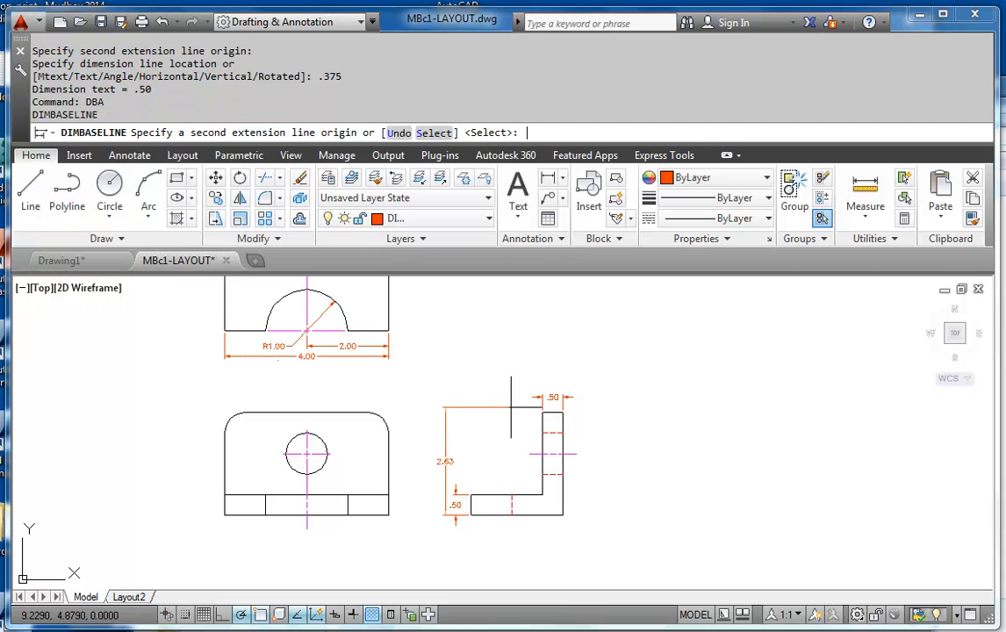
scroll(482, 348, up, 4)
middle_drag(461, 497, 494, 435)
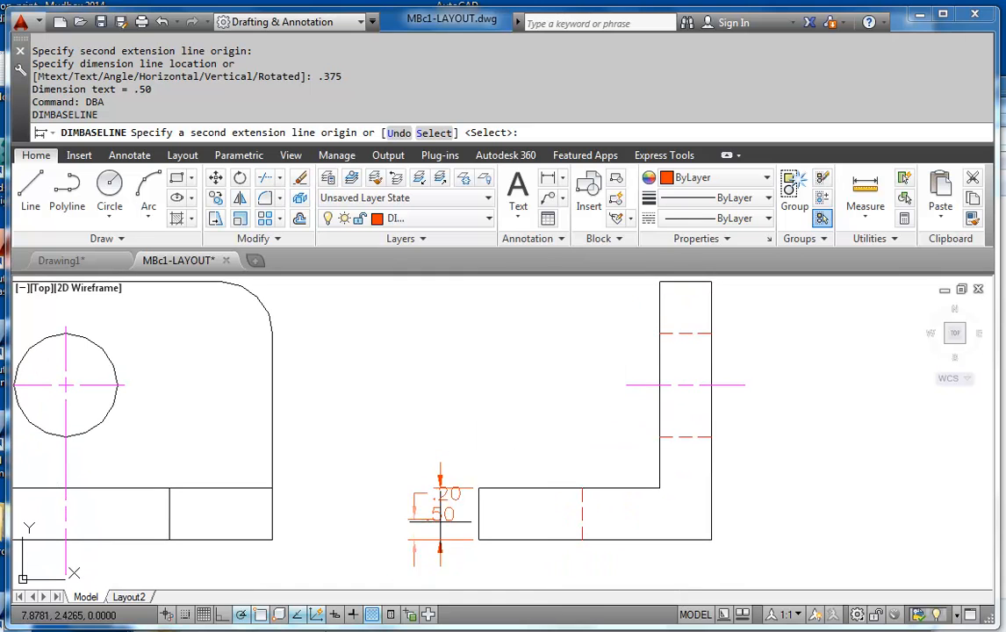
middle_drag(542, 323, 553, 362)
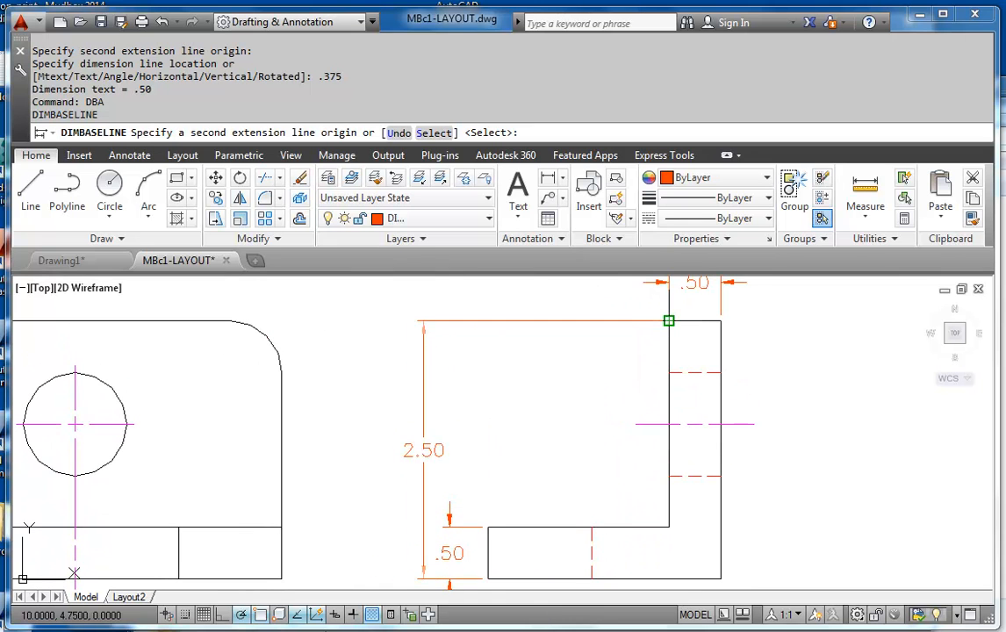
click(668, 320)
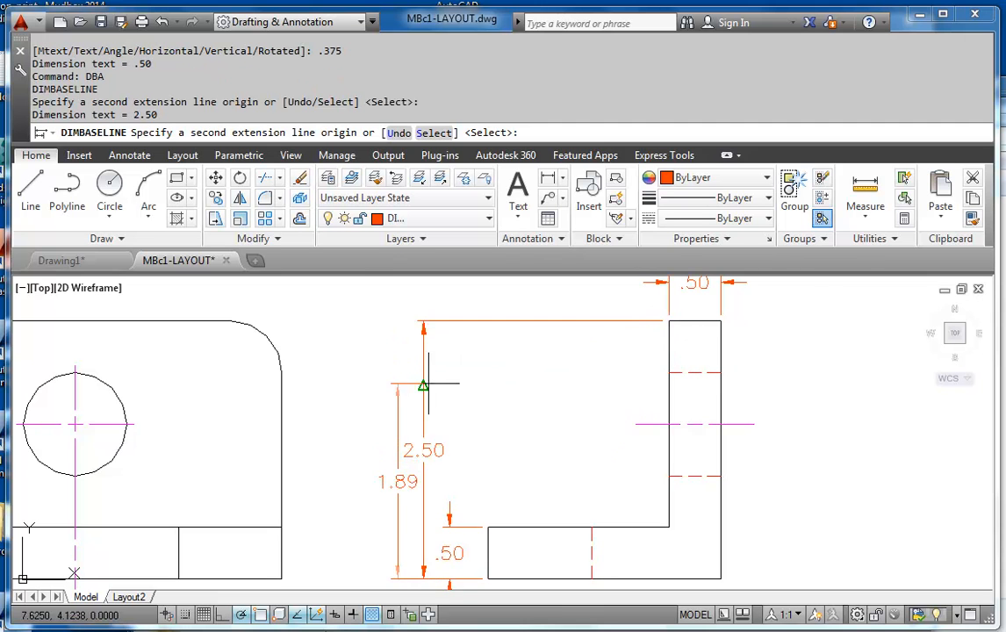
Add a baseline dimension for the side view's overall depth, using the vertical leg's thickness dimension as base and ending at the base's free corner
scroll(429, 384, down, 4)
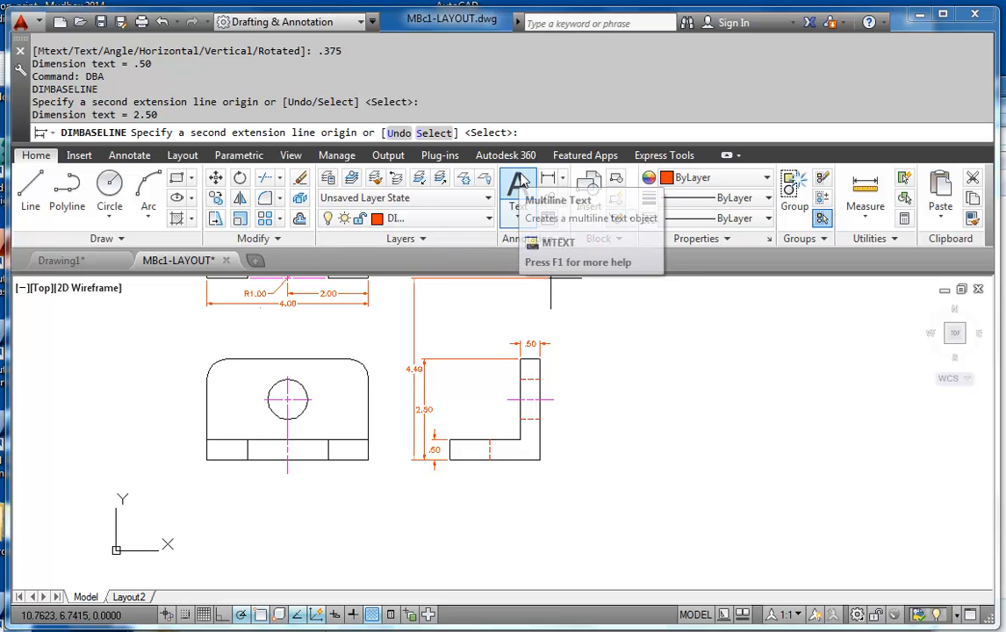
key(Return)
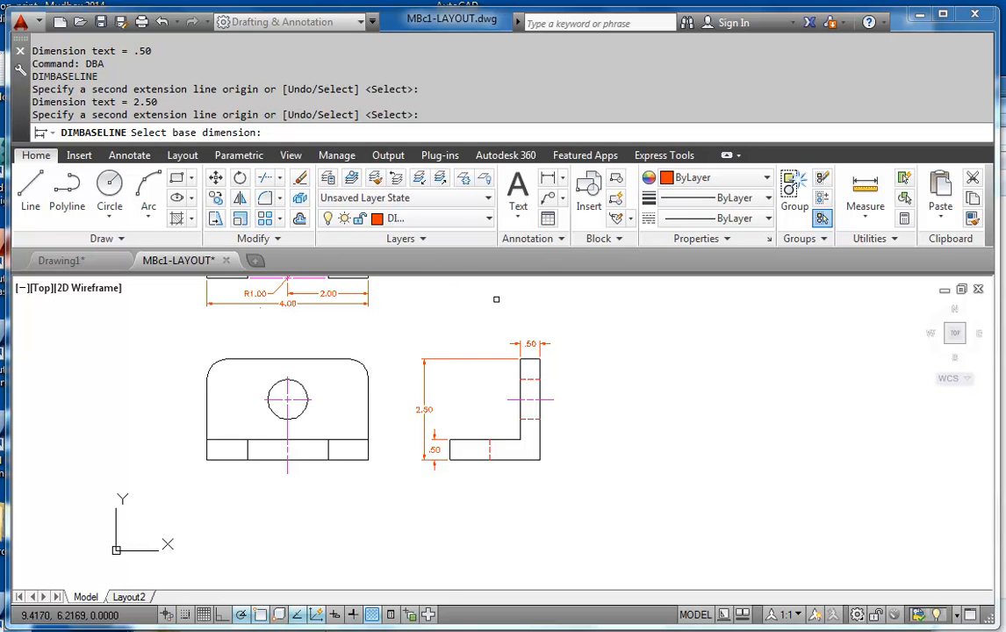
click(539, 353)
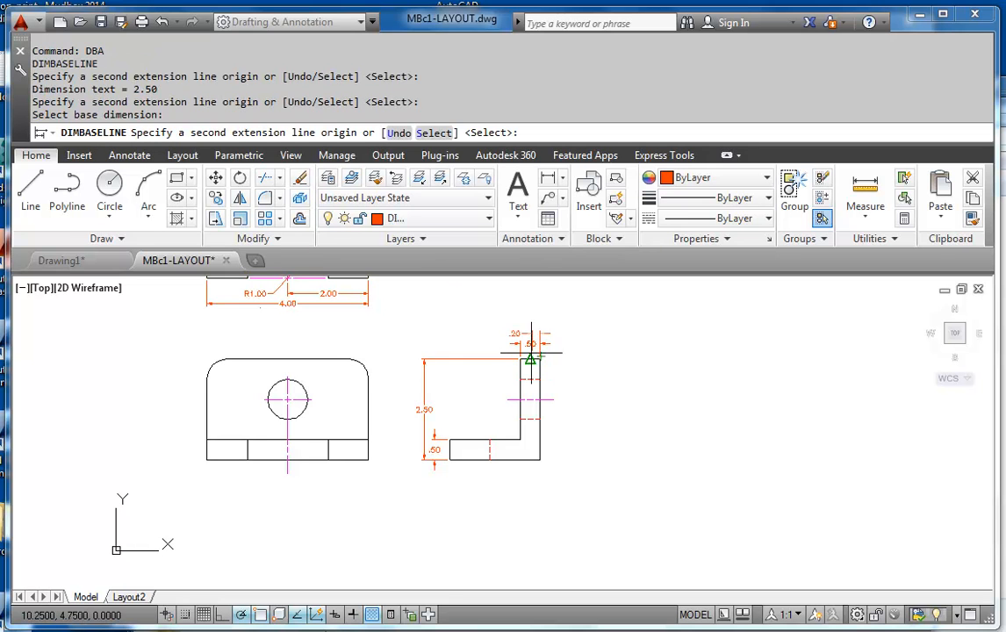
scroll(474, 388, up, 2)
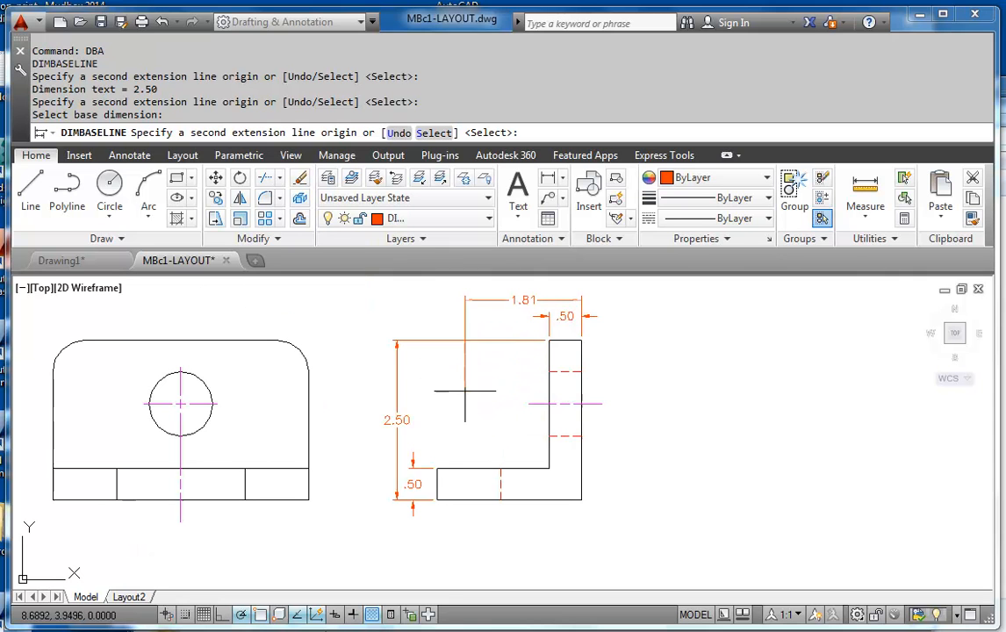
click(436, 468)
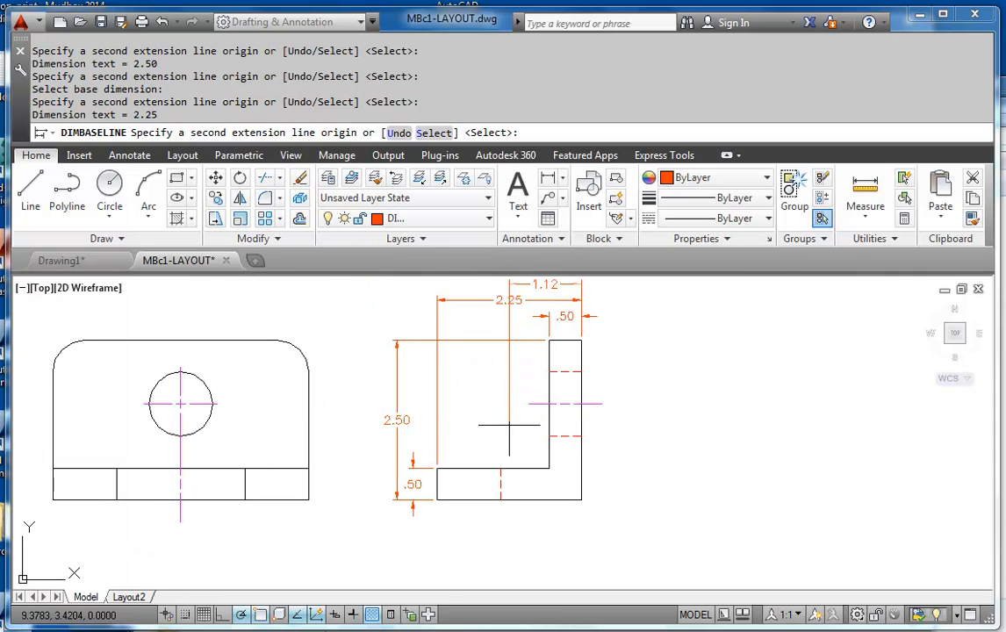
key(Escape)
key(Escape)
Add a vertical linear dimension in the front view from the base's top edge to the hole's center line, offset .375 outside the part
middle_drag(386, 364, 579, 460)
scroll(580, 465, down, 2)
key(Return)
scroll(566, 472, up, 2)
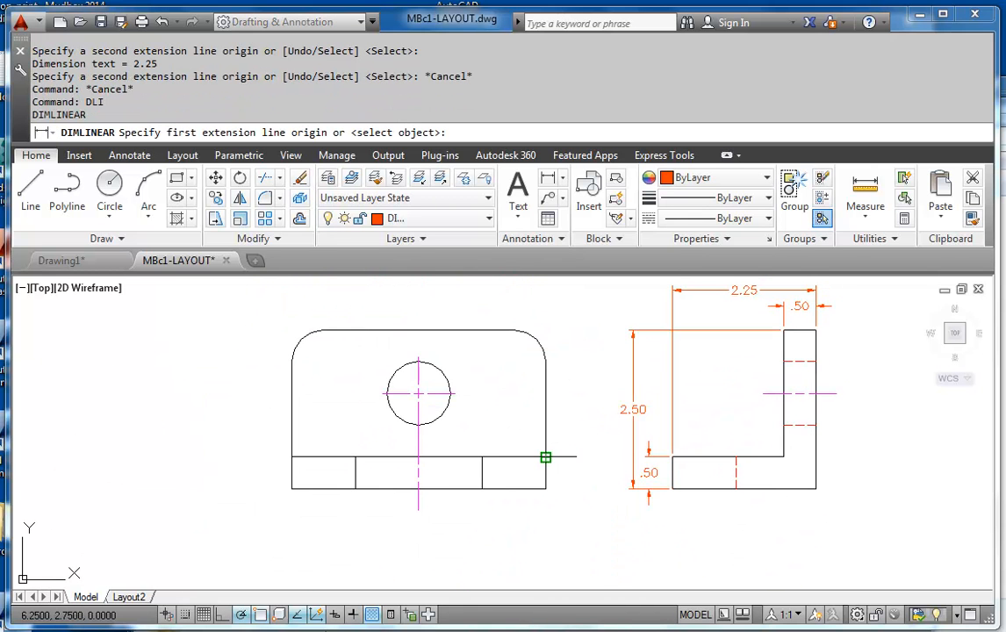
click(545, 457)
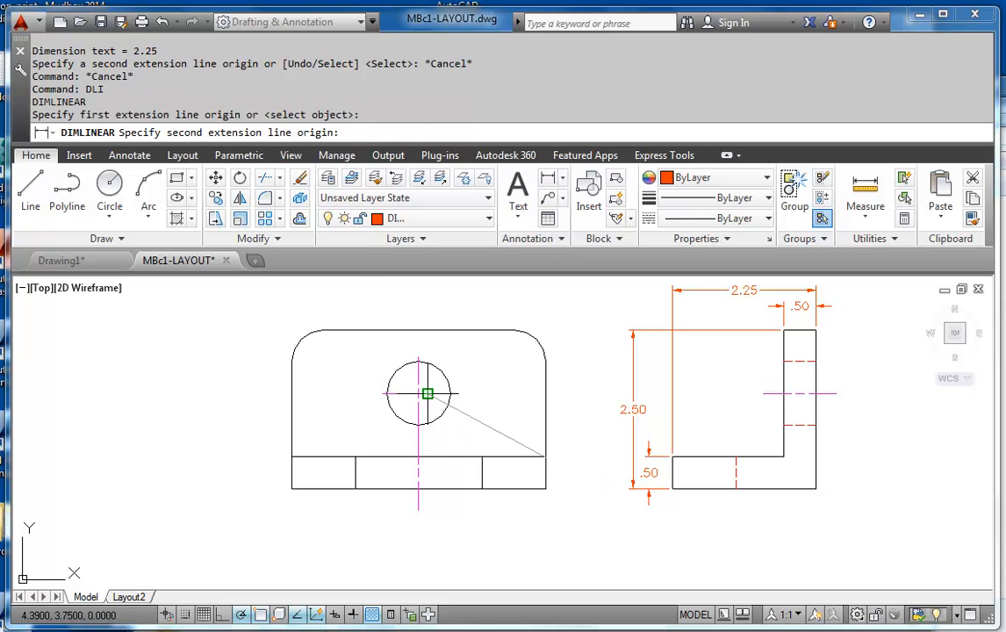
click(427, 393)
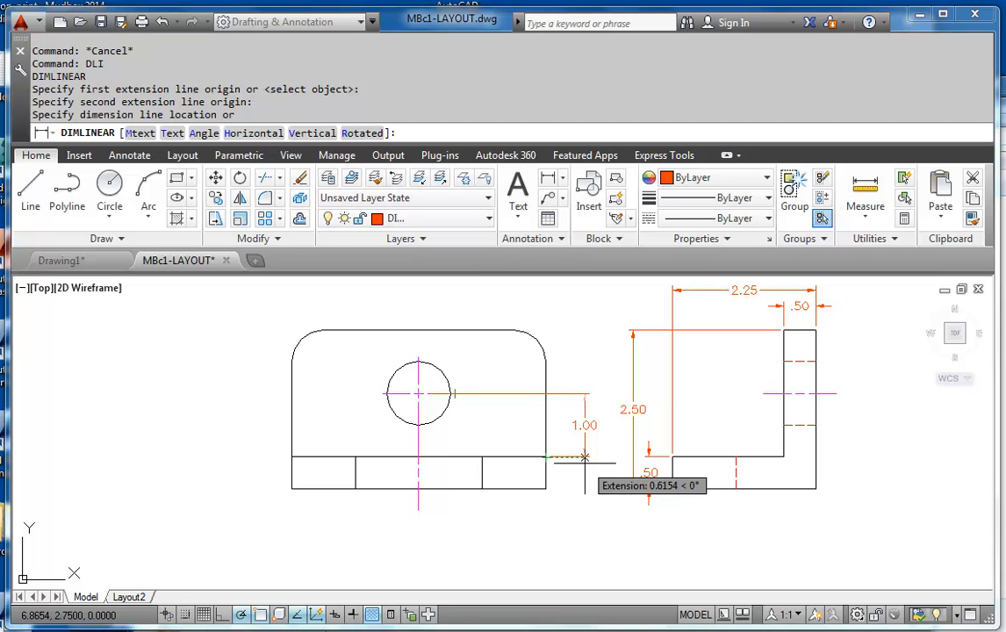
text(5)
key(Return)
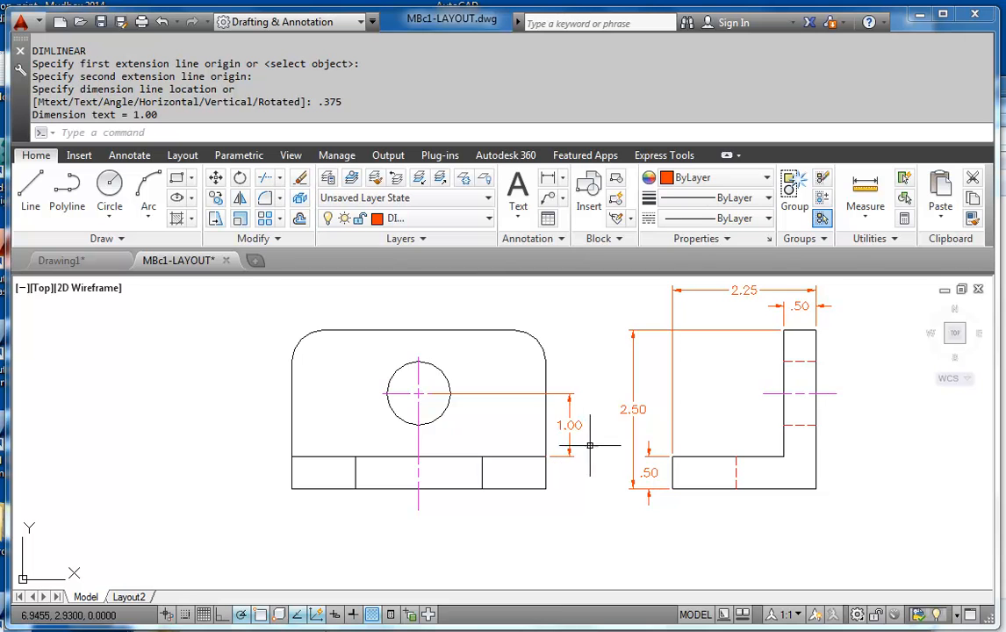
Add a radius dimension to the front view's upper right rounded corner, with its text above the part, level with the side view's .50 dimension
scroll(449, 378, up, 3)
middle_drag(432, 473, 430, 480)
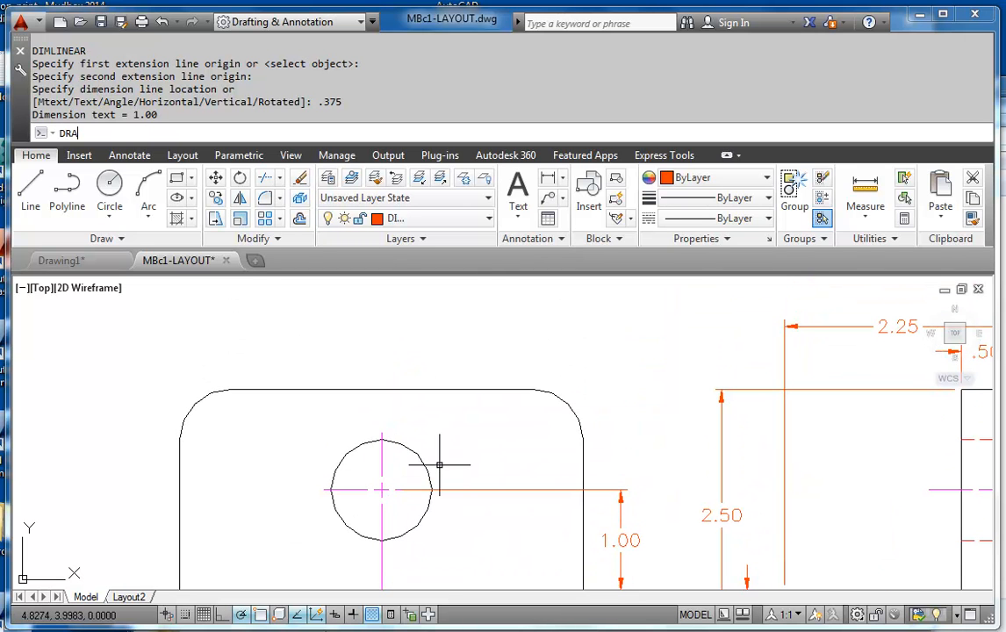
key(Return)
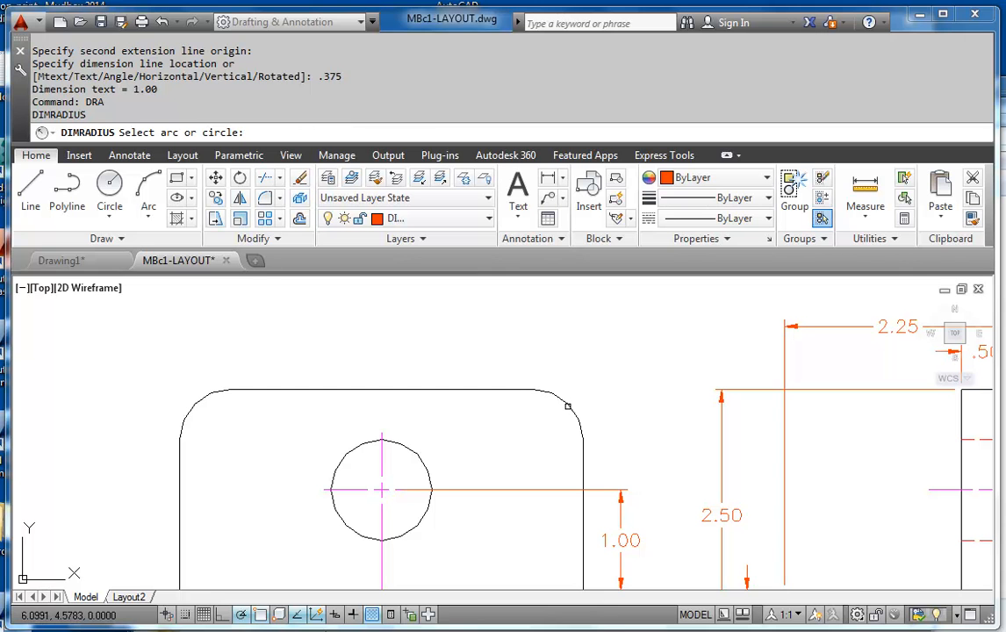
click(568, 406)
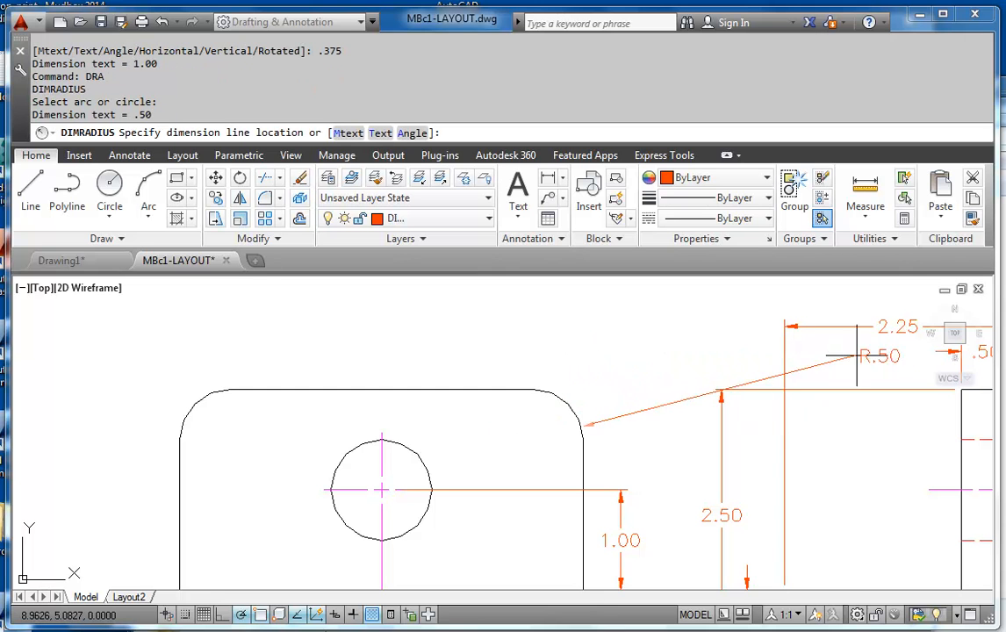
middle_drag(838, 355, 699, 362)
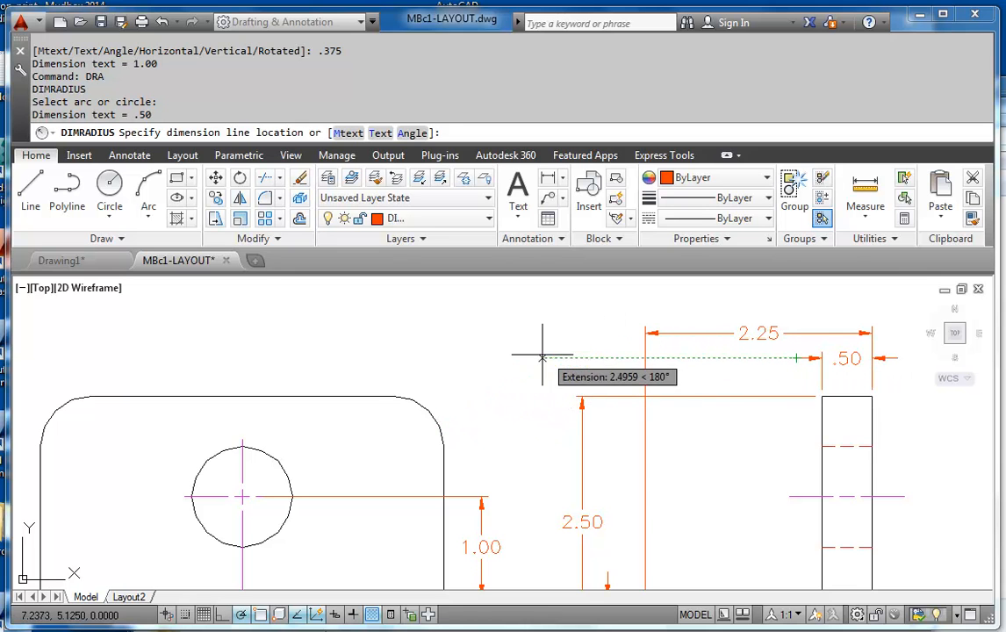
click(455, 351)
Add a diameter dimension to the front view's hole, with its text above the part, level with the corner radius text
middle_drag(394, 378, 553, 373)
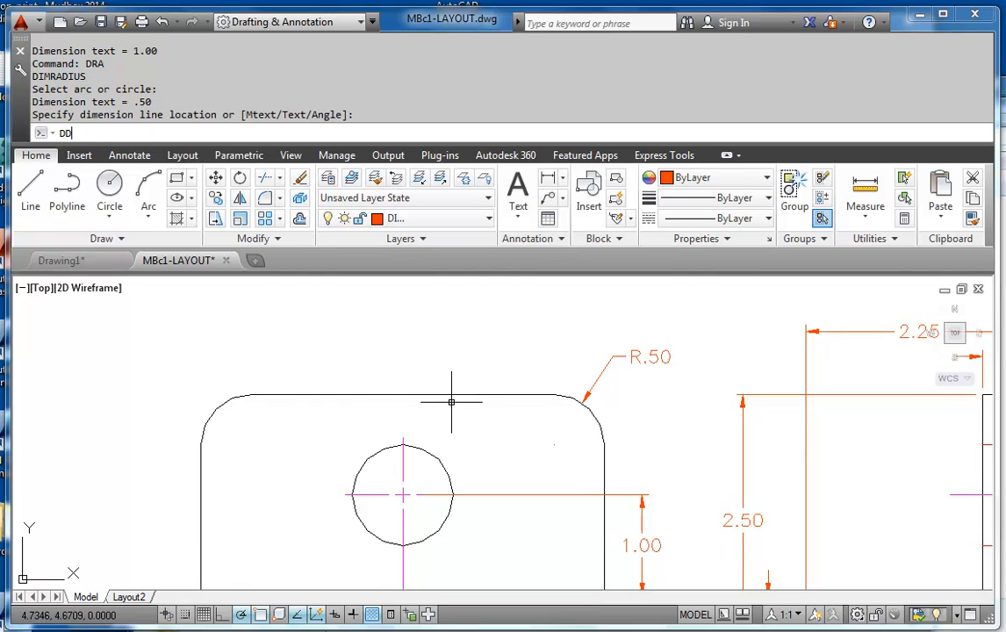
key(Return)
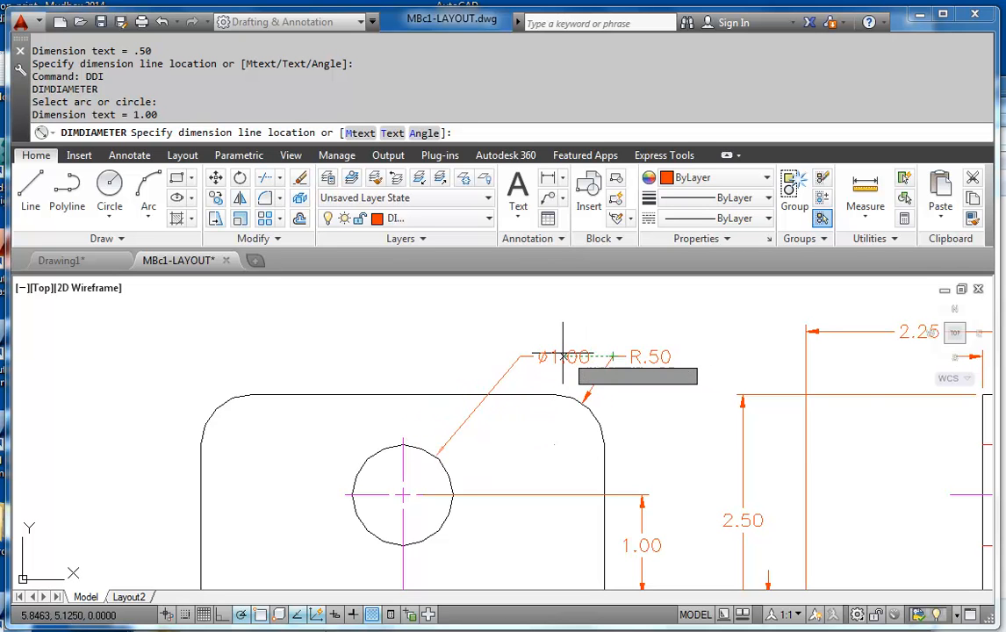
click(505, 356)
Switch to Layout2 and bring the whole title block sheet into view
scroll(589, 405, down, 4)
middle_drag(589, 406, 515, 462)
scroll(550, 467, down, 3)
click(129, 597)
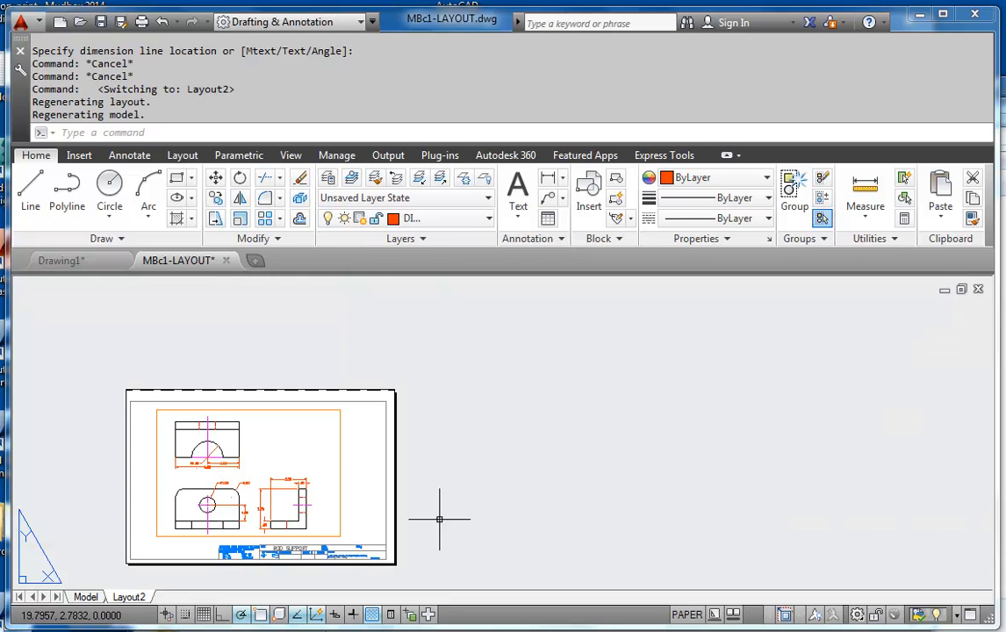
scroll(449, 474, up, 5)
scroll(550, 466, down, 3)
middle_drag(549, 467, 613, 468)
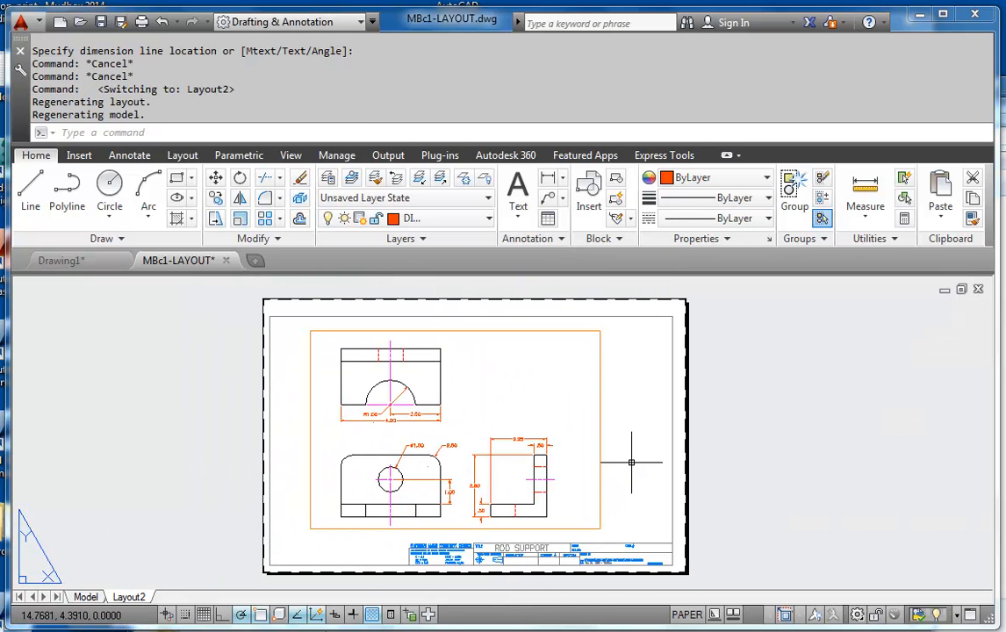
Open a plot preview of the Layout2 sheet and examine the dimensioned views
text(PRE)
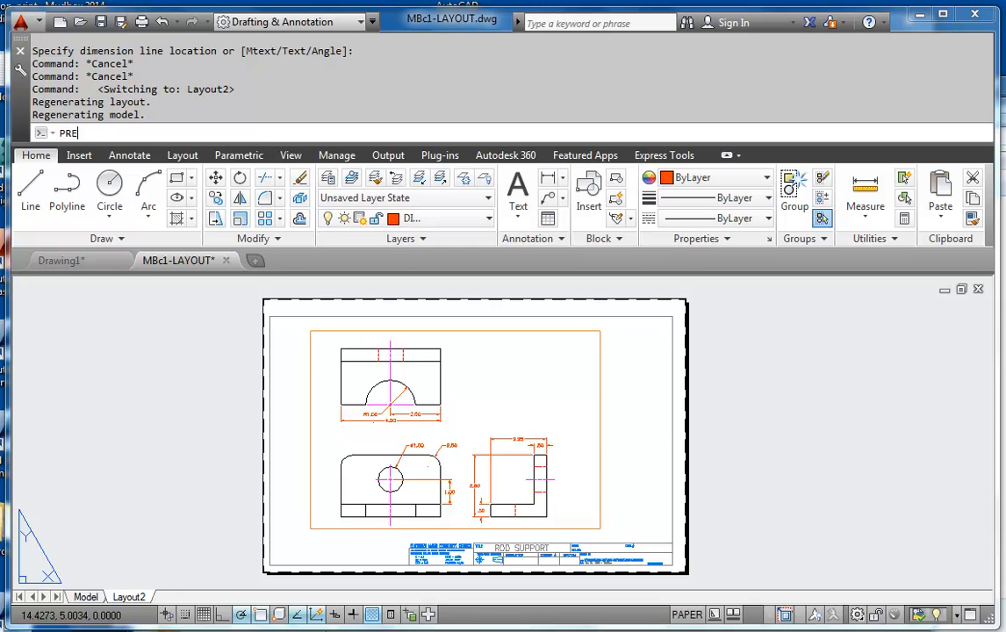
key(Return)
scroll(496, 356, up, 2)
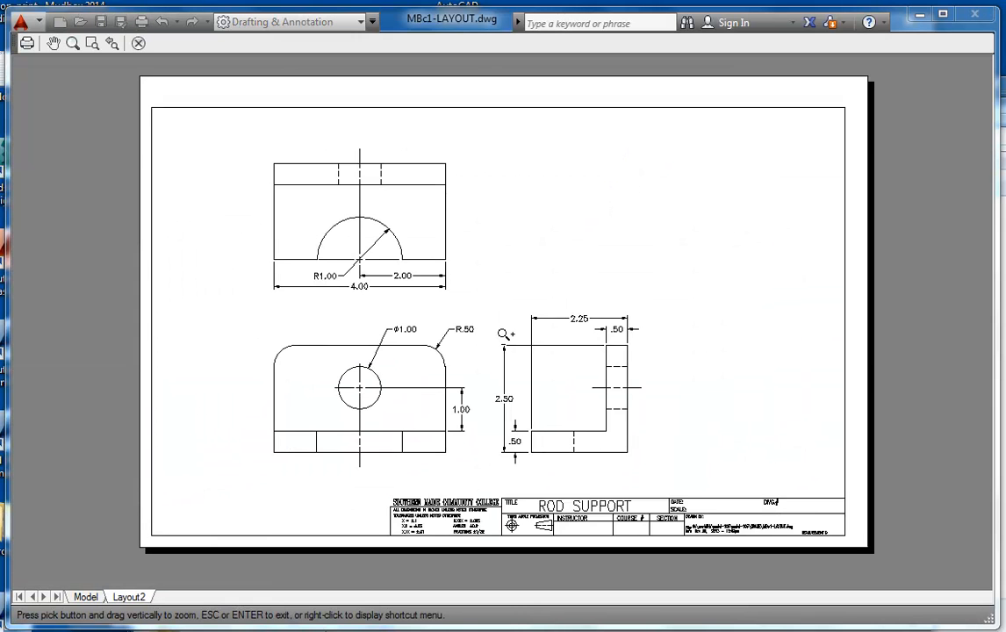
scroll(577, 353, up, 4)
scroll(578, 353, down, 6)
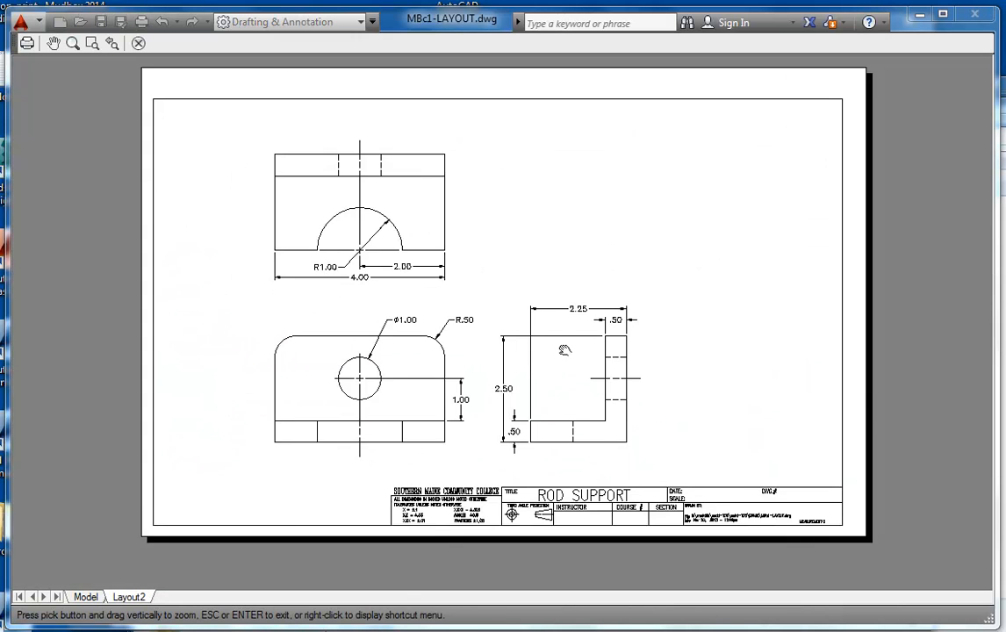